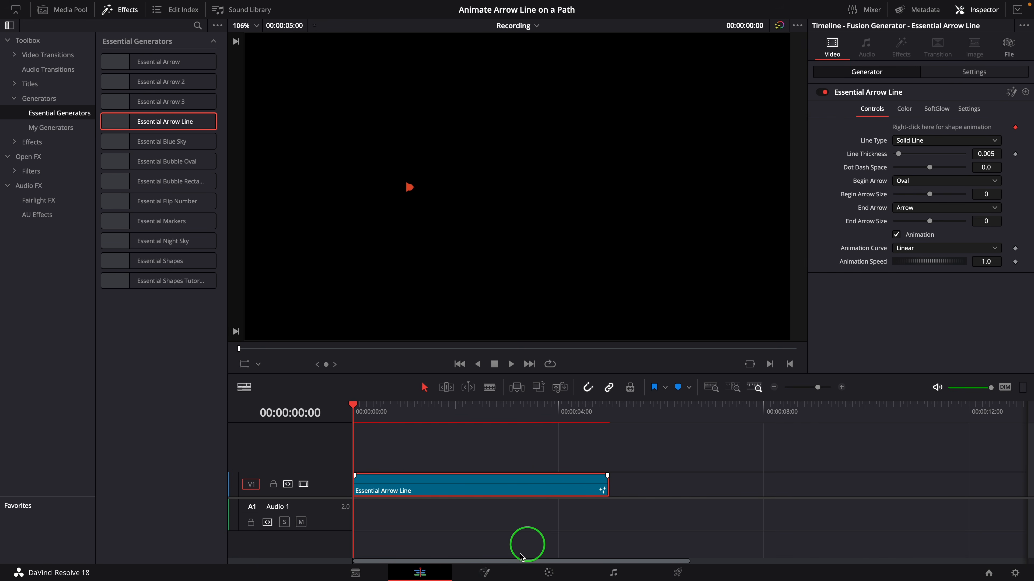
# Open the Essential Arrow Line clip in Fusion, expand its node group, and arrange the group and MediaOut1 so all nodes fit in view
pyautogui.click(486, 573)
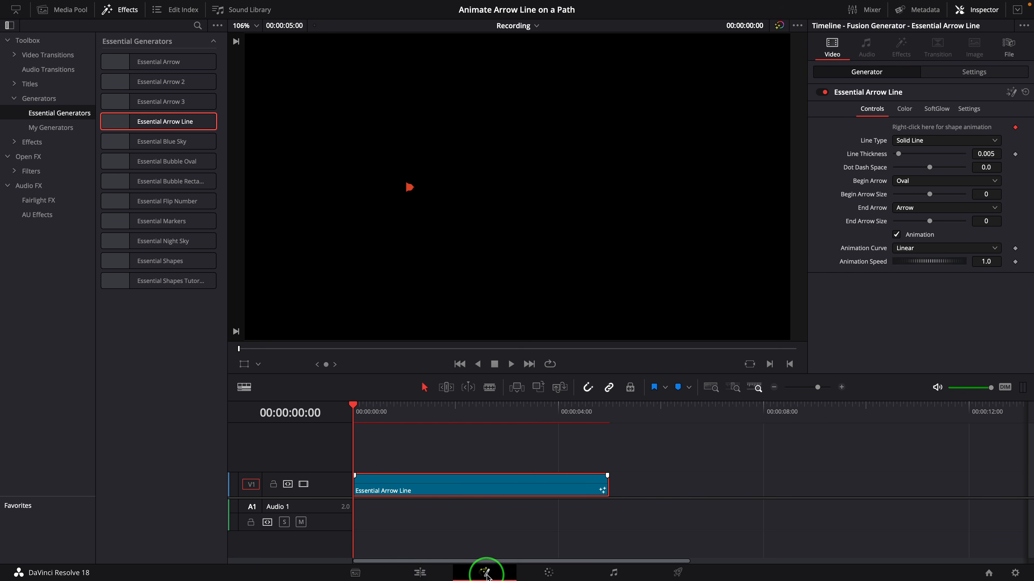
pyautogui.doubleClick(129, 412)
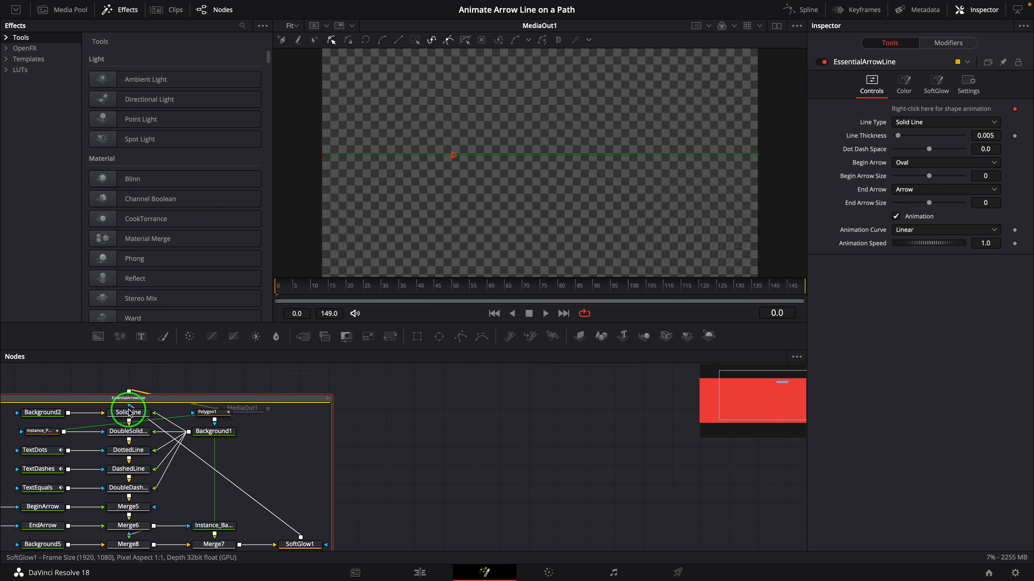
pyautogui.moveTo(237, 420); pyautogui.dragTo(639, 419)
pyautogui.moveTo(165, 444); pyautogui.dragTo(393, 389)
pyautogui.moveTo(656, 410); pyautogui.dragTo(657, 390)
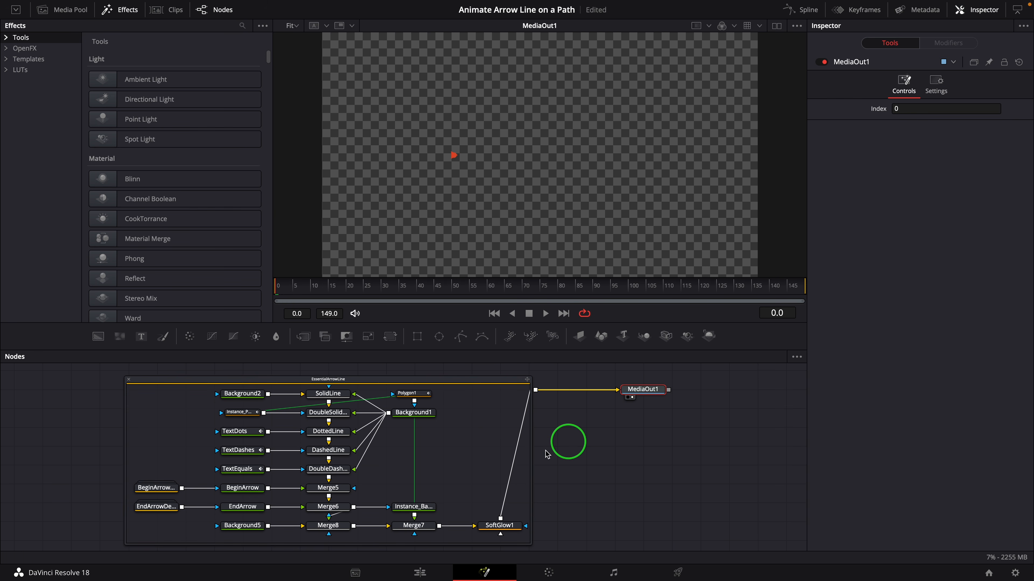
# Play the arrow line animation and stop the playback
pyautogui.click(545, 314)
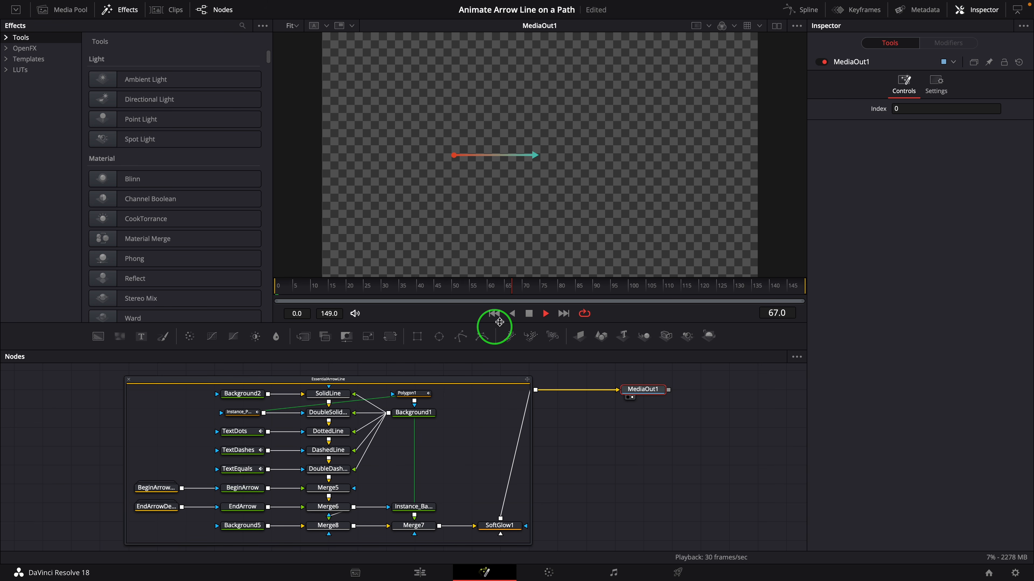
pyautogui.click(529, 314)
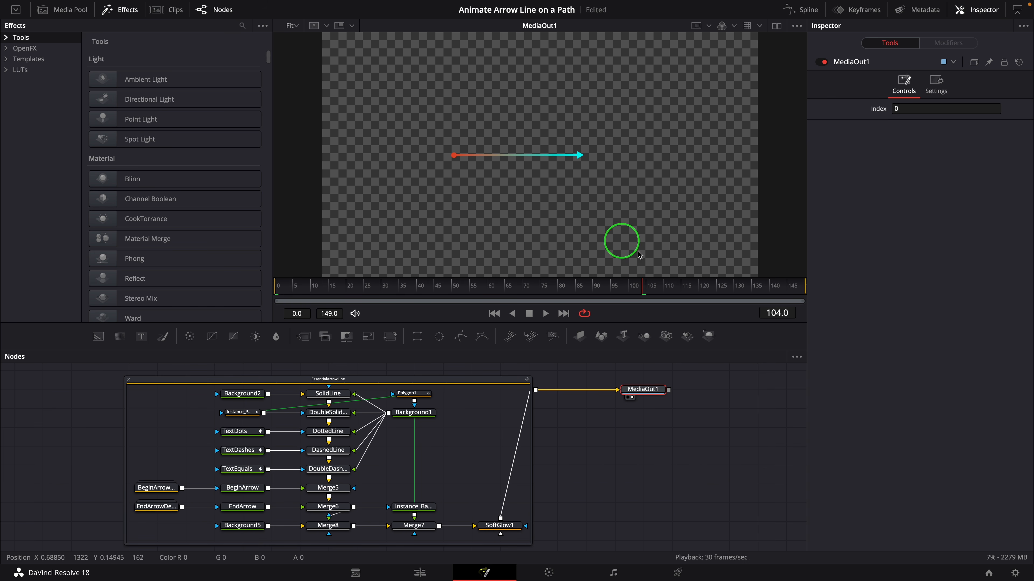
# Move Background1 down and insert a new Polygon mask between Polygon1 and Background1
pyautogui.click(415, 396)
pyautogui.moveTo(416, 413); pyautogui.dragTo(417, 452)
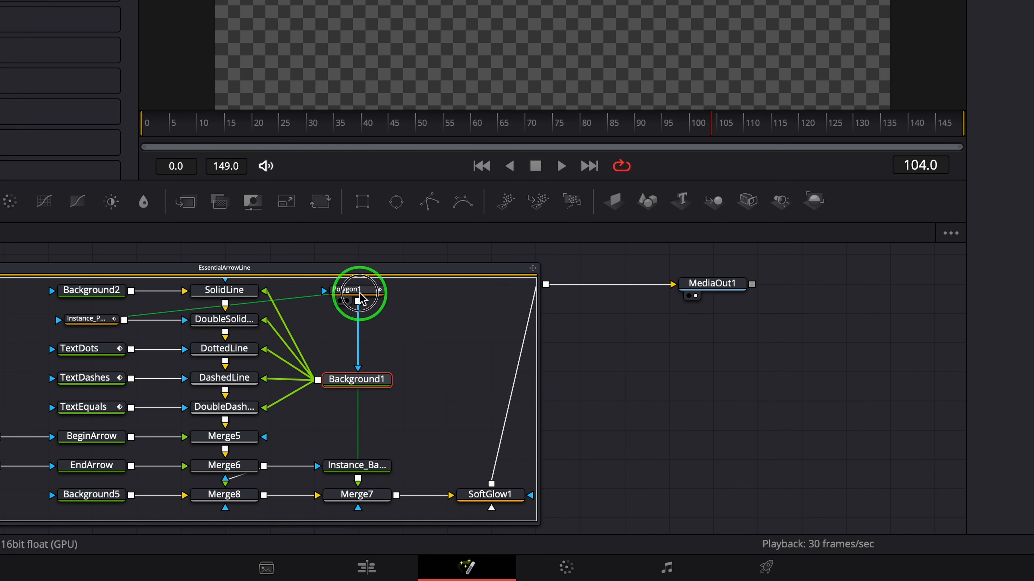
pyautogui.click(385, 342)
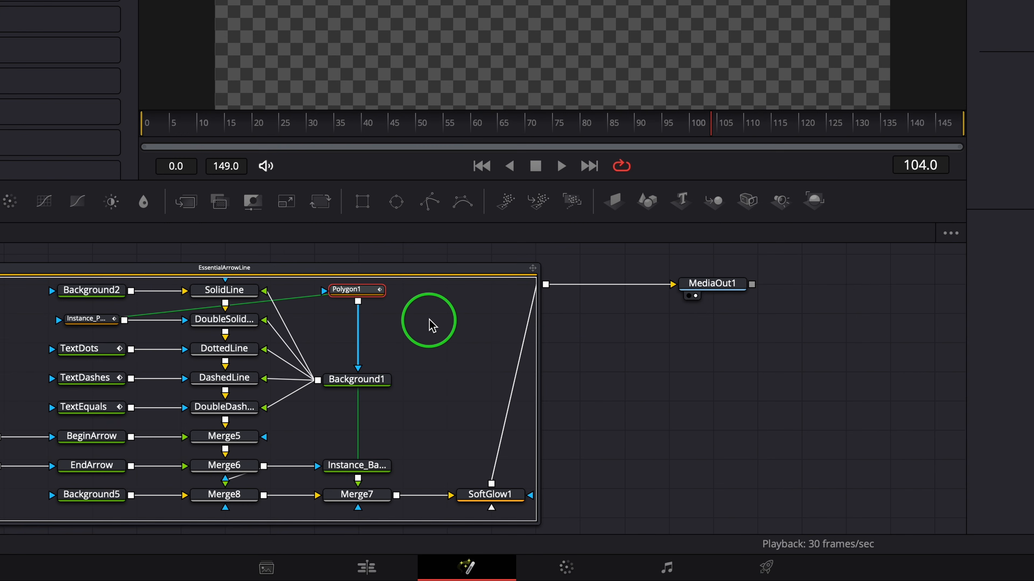
pyautogui.click(431, 202)
pyautogui.moveTo(354, 336)
pyautogui.mouseDown()
pyautogui.moveTo(374, 330)
pyautogui.moveTo(361, 337)
pyautogui.mouseUp()
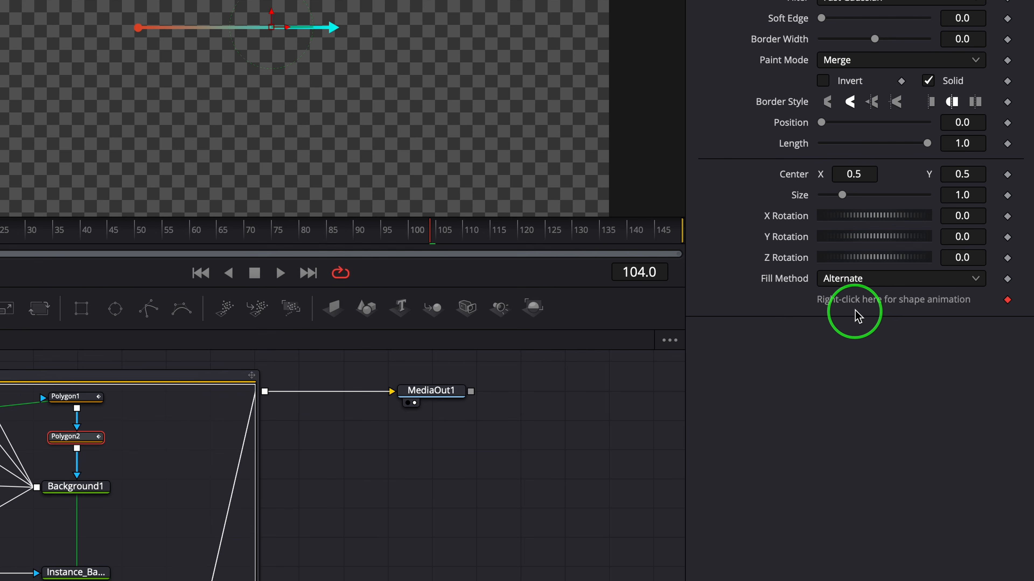
# Remove Polygon2's own polyline animation and connect its shape to the Polygon1: Polyline Value
pyautogui.rightClick(855, 305)
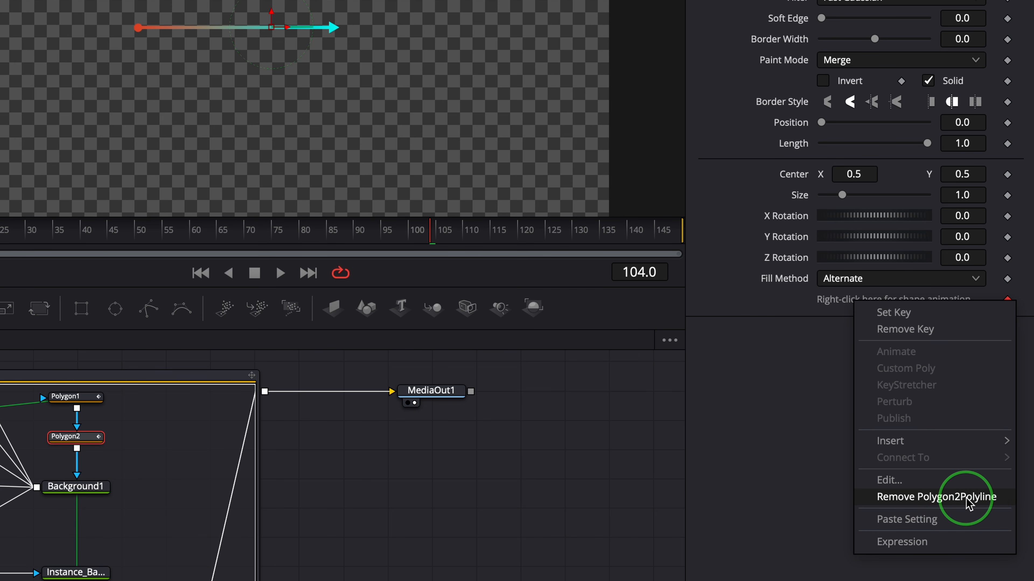
pyautogui.click(950, 500)
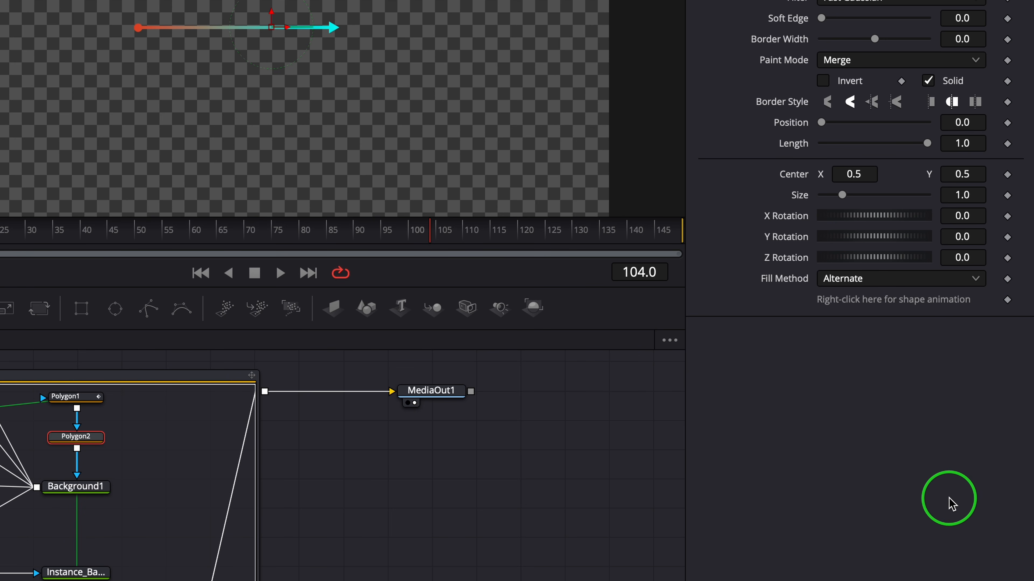
pyautogui.rightClick(831, 309)
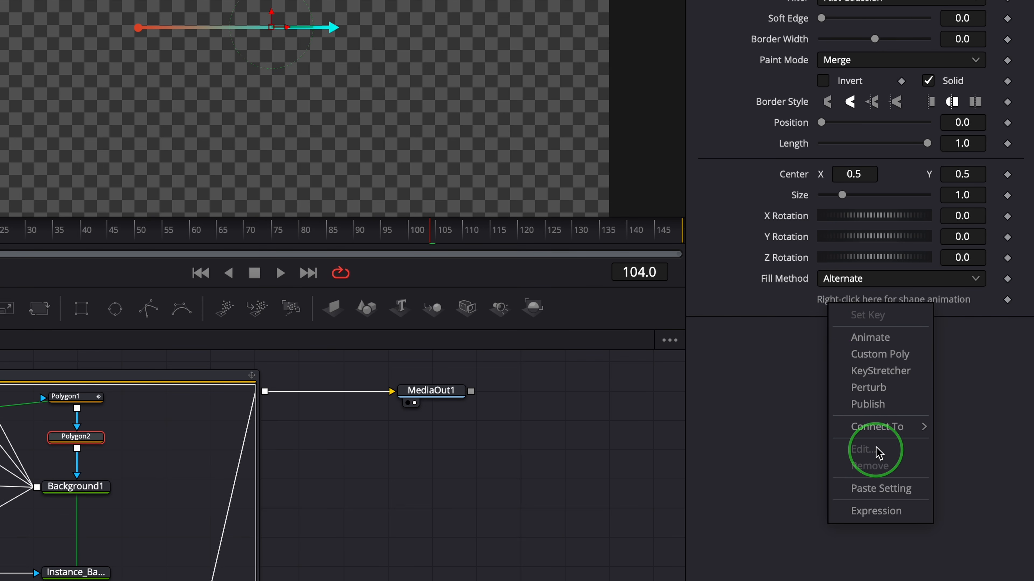
pyautogui.moveTo(876, 434)
pyautogui.moveTo(790, 434)
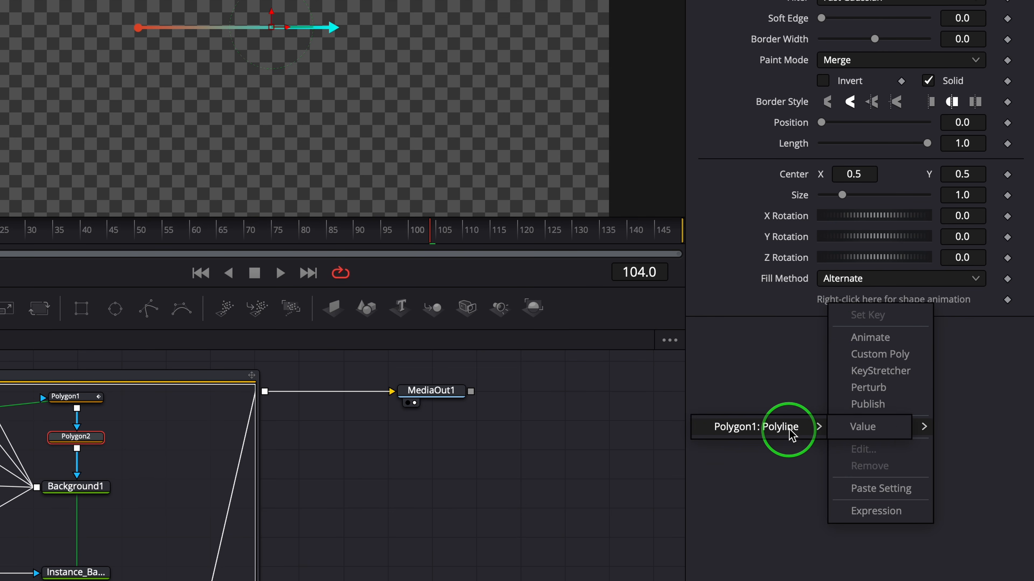
pyautogui.click(867, 430)
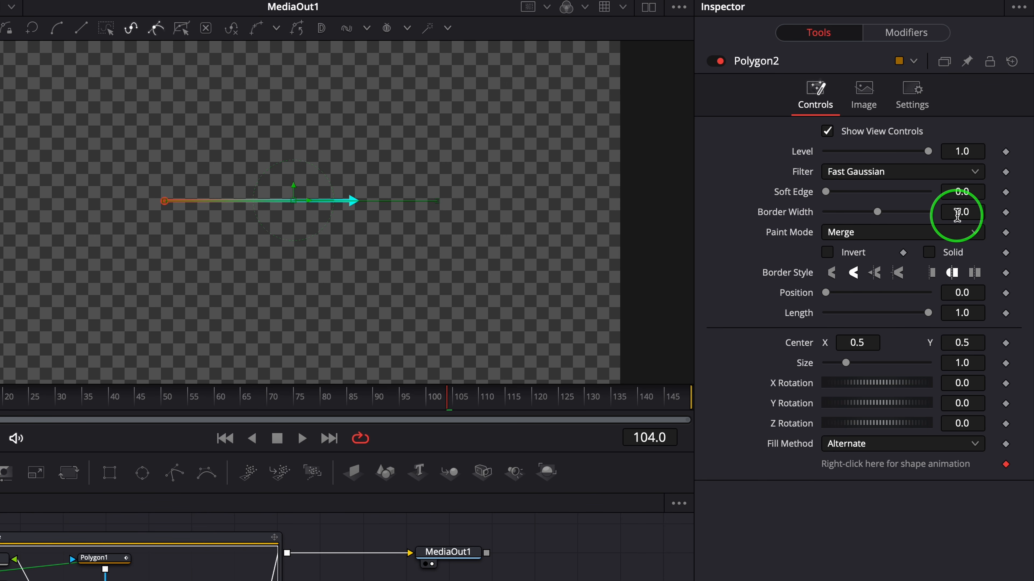
# Link Polygon2's Border Width to Polygon1 with the expression Polygon1.BorderWidth
pyautogui.click(961, 212)
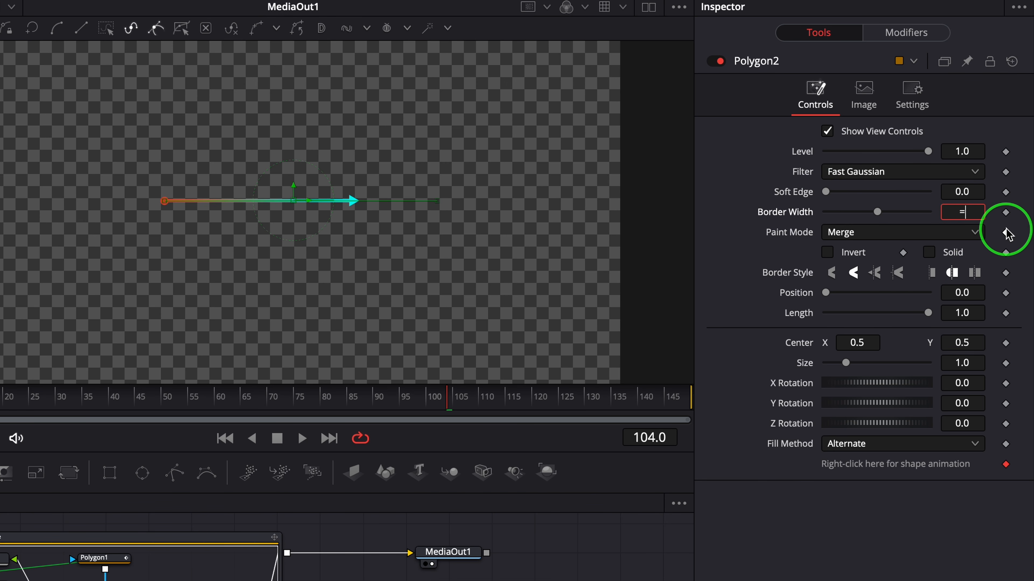
pyautogui.press('Return')
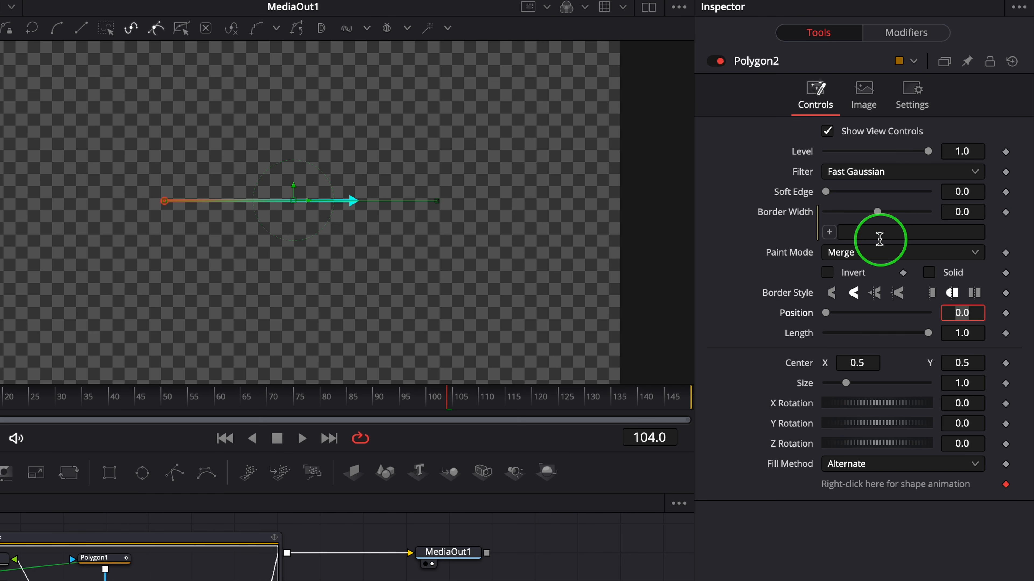
pyautogui.click(881, 234)
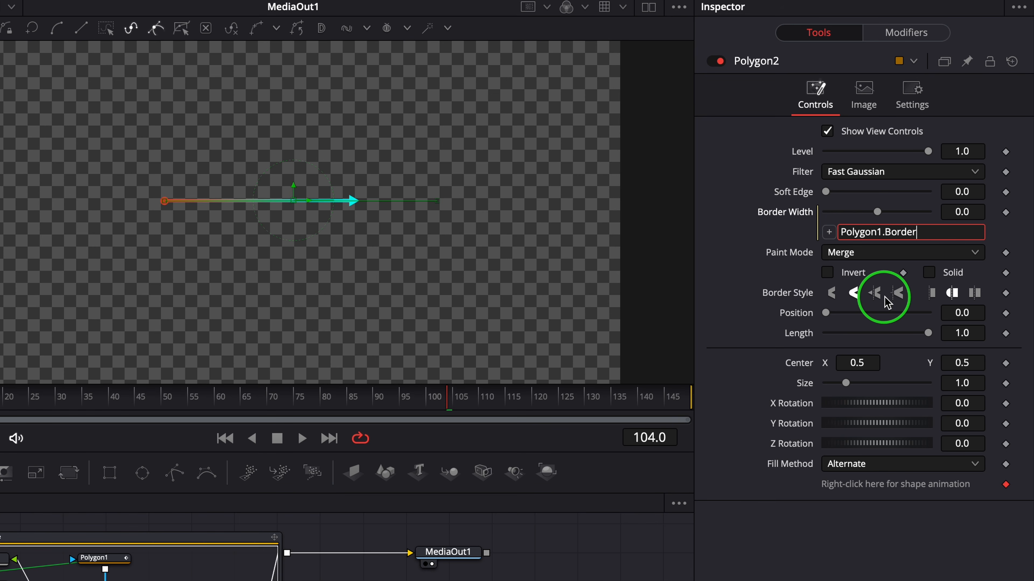
pyautogui.press('Tab')
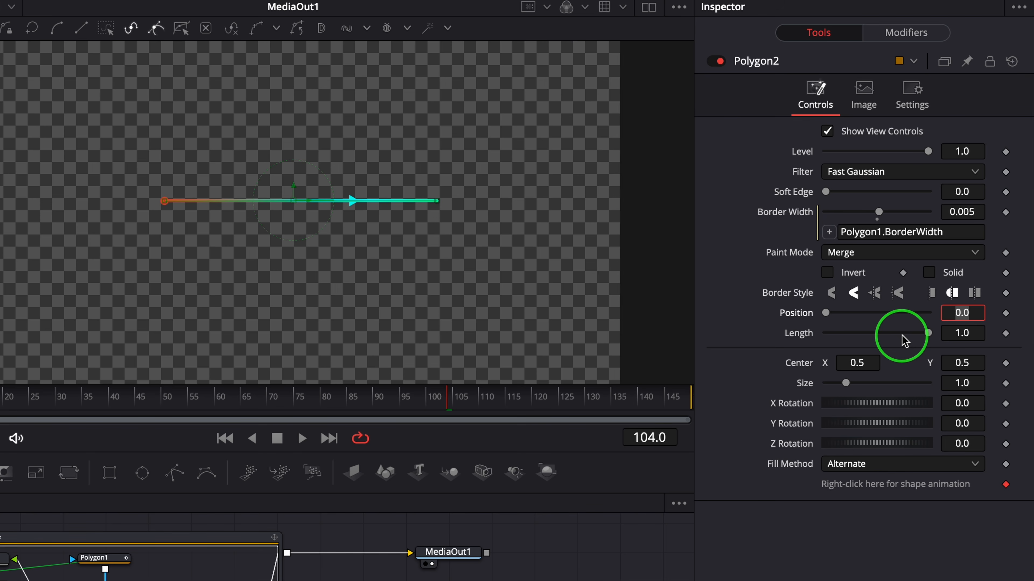
# Set Polygon2's Level expression to iif(WriteLength==1, 0, 1) and its Paint Mode to Add
pyautogui.click(969, 151)
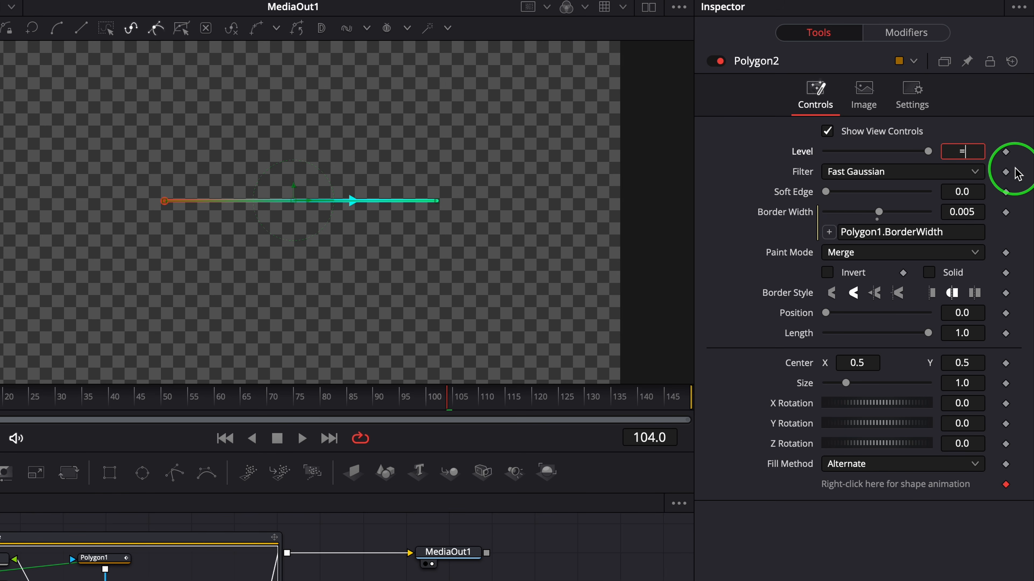
pyautogui.press('Tab')
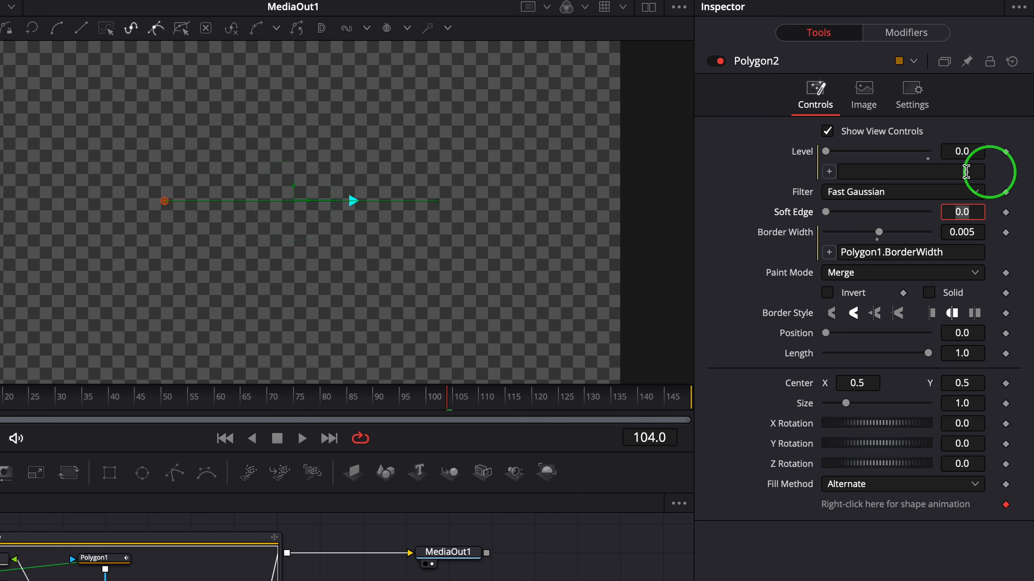
pyautogui.click(824, 176)
pyautogui.moveTo(824, 177); pyautogui.dragTo(838, 352)
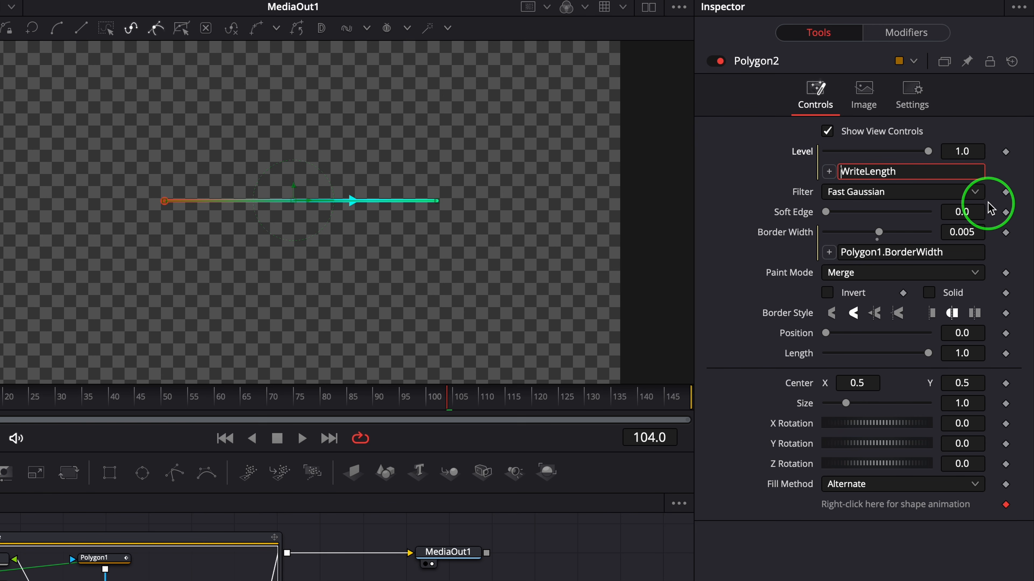
pyautogui.write('iif(')
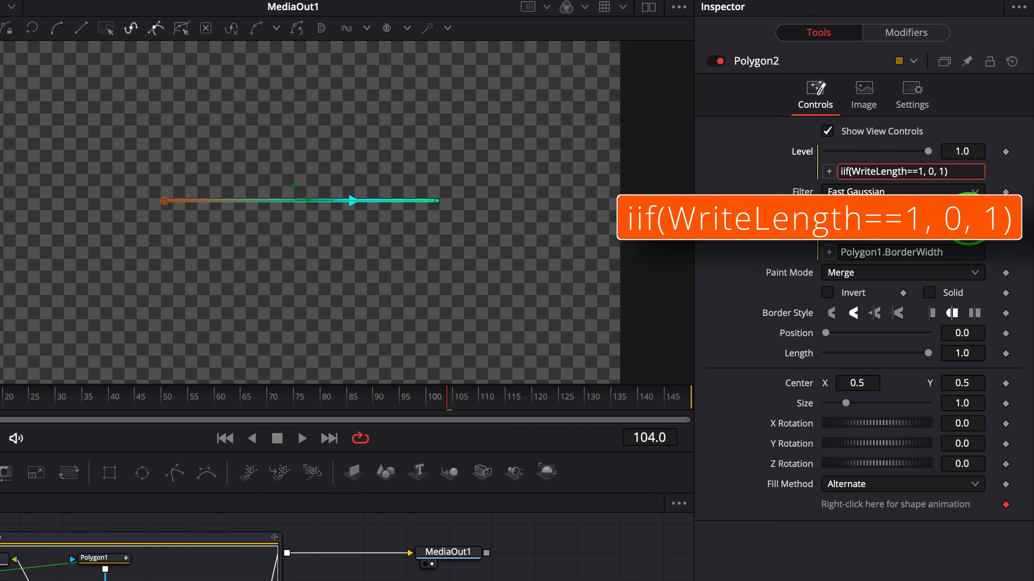
pyautogui.press('Return')
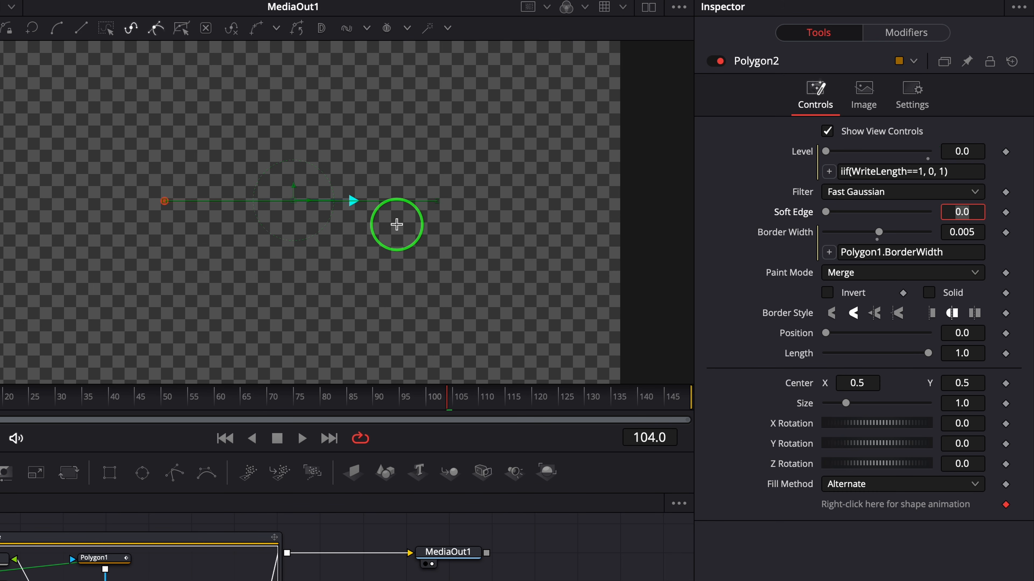
pyautogui.click(886, 273)
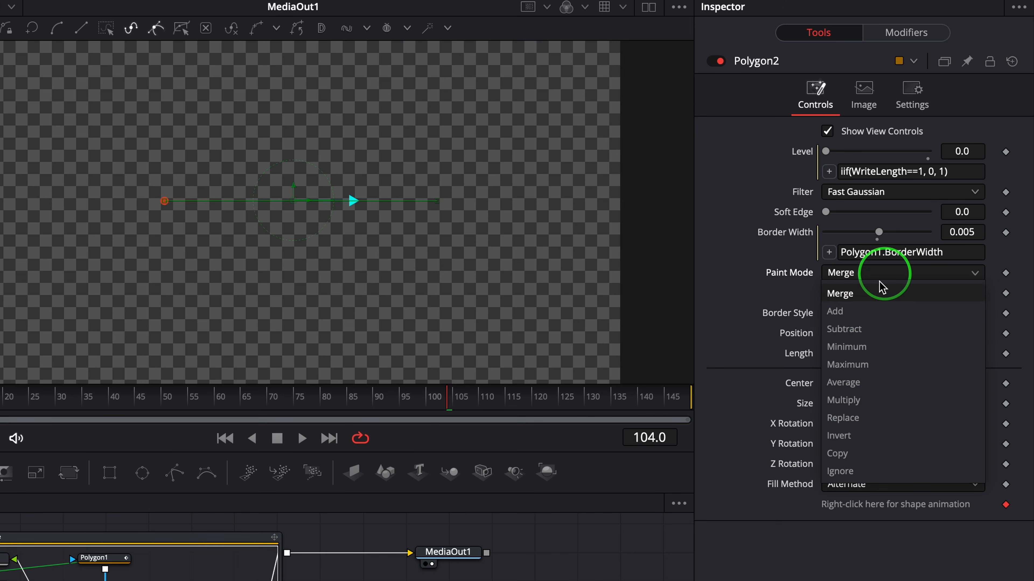
pyautogui.click(841, 312)
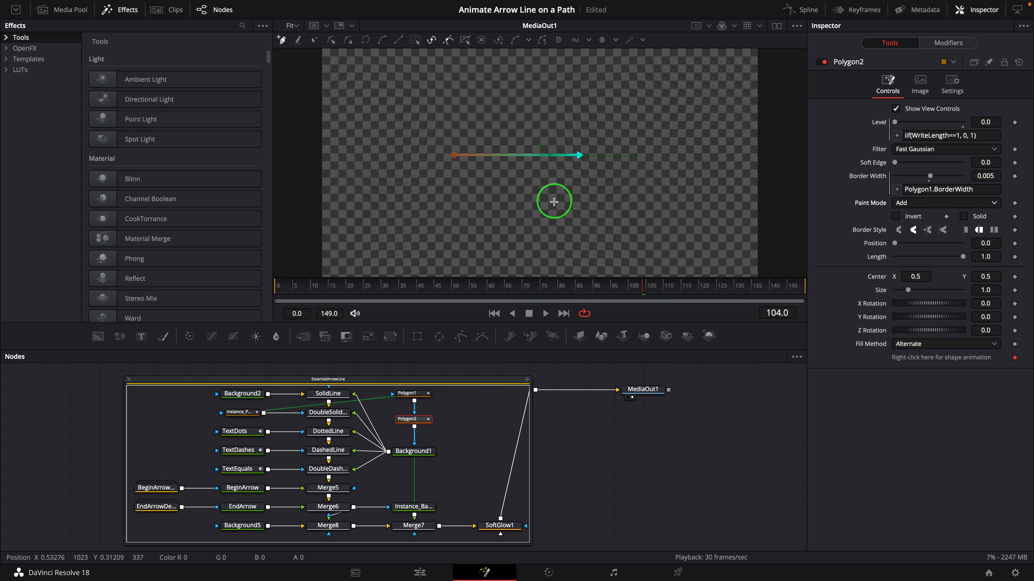
# Move the playhead to frame 63 and reduce Polygon2's Length to 0.551
pyautogui.moveTo(400, 405)
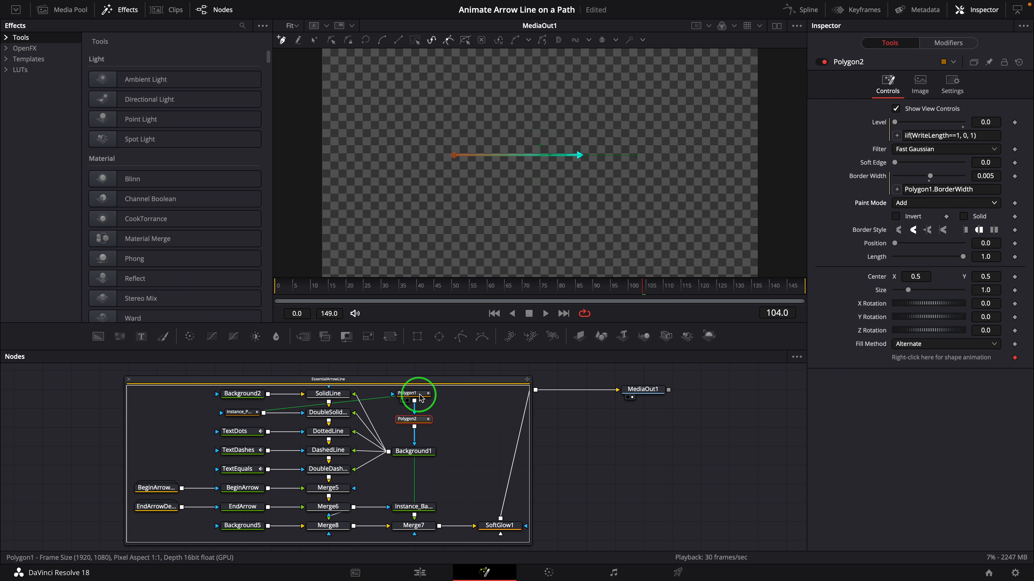
pyautogui.moveTo(629, 290); pyautogui.dragTo(500, 287)
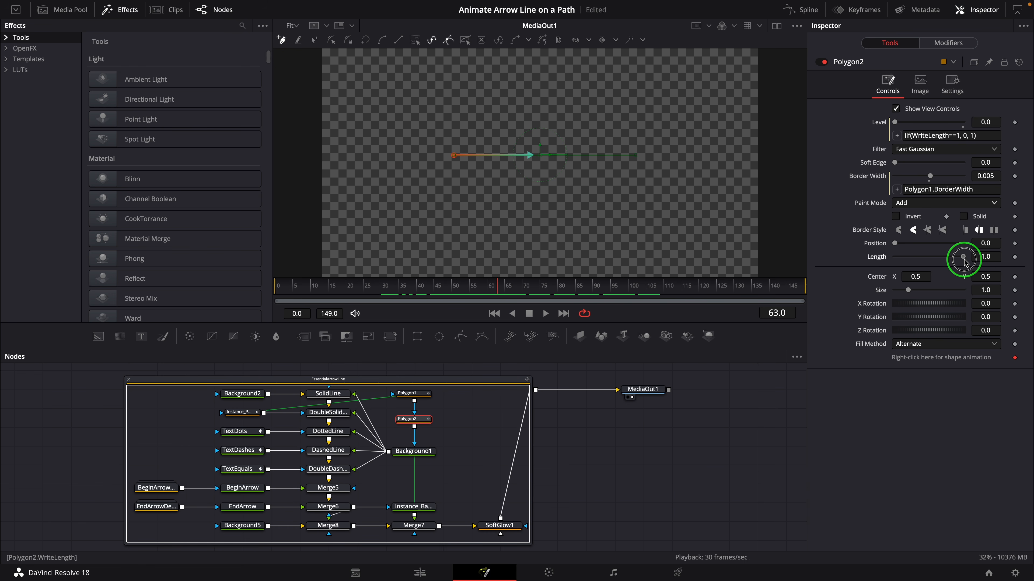
pyautogui.moveTo(962, 257); pyautogui.dragTo(934, 266)
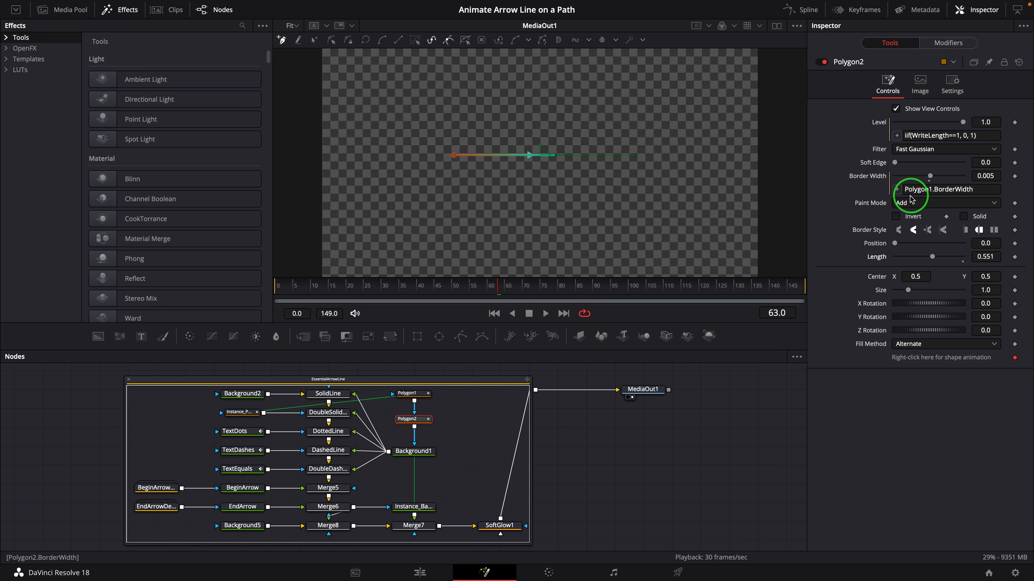
# Drive Polygon1's Level with the expression iif(Polygon2.WriteLength==1,1,0)
pyautogui.click(413, 393)
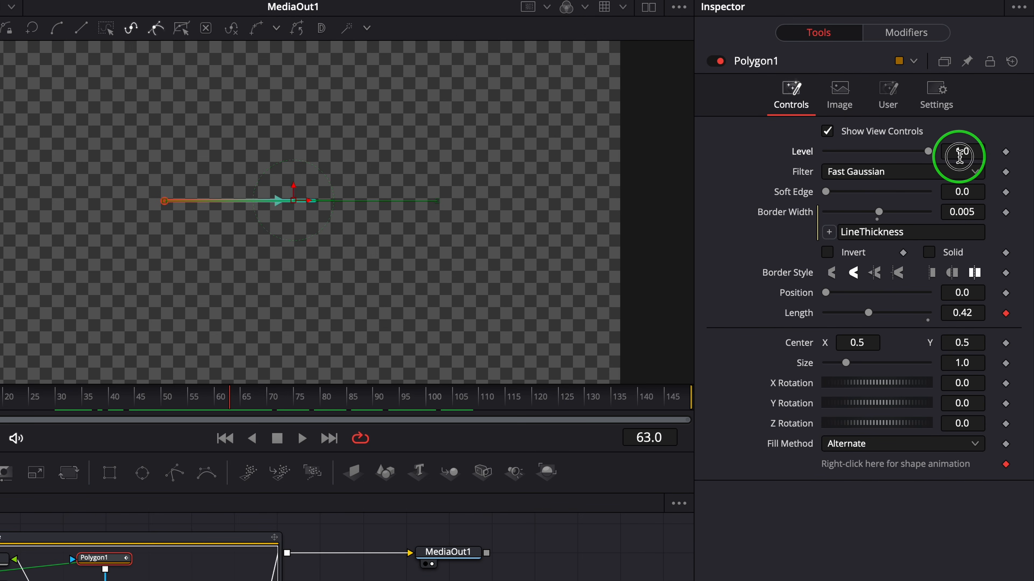
pyautogui.click(959, 155)
pyautogui.write('=')
pyautogui.press('Return')
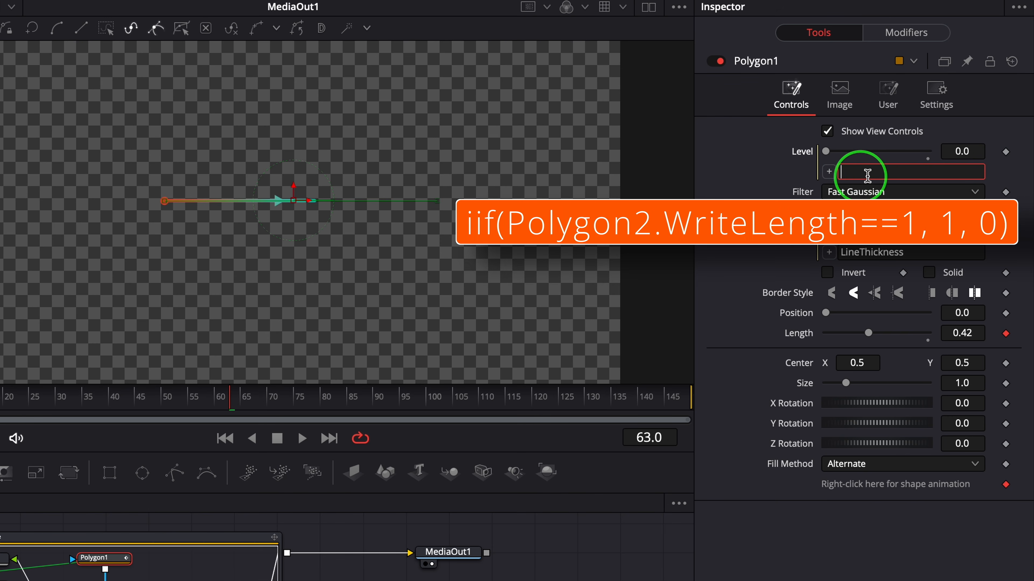
pyautogui.write('iif(Polygon2.WriteLength==1')
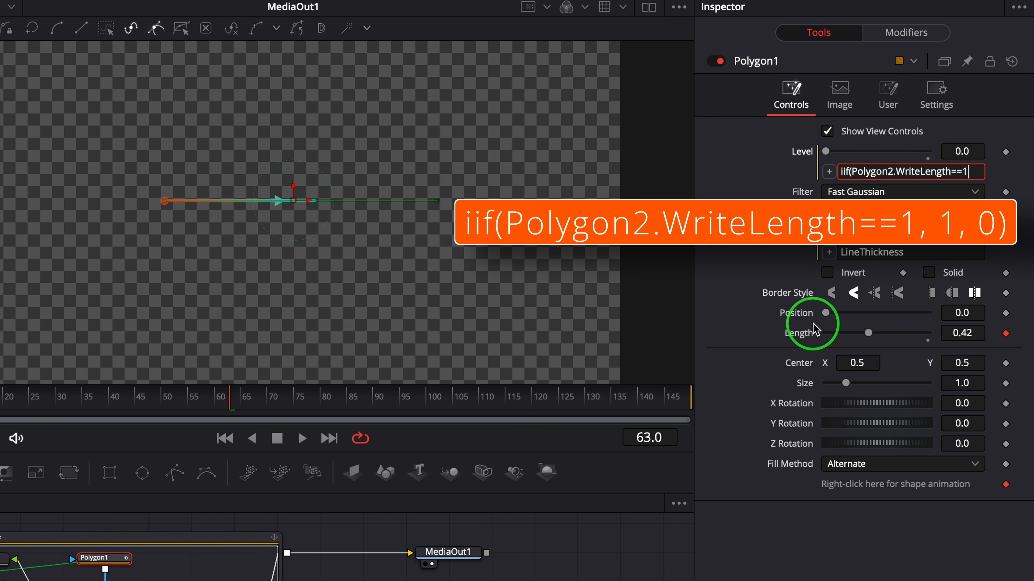
pyautogui.write('0')
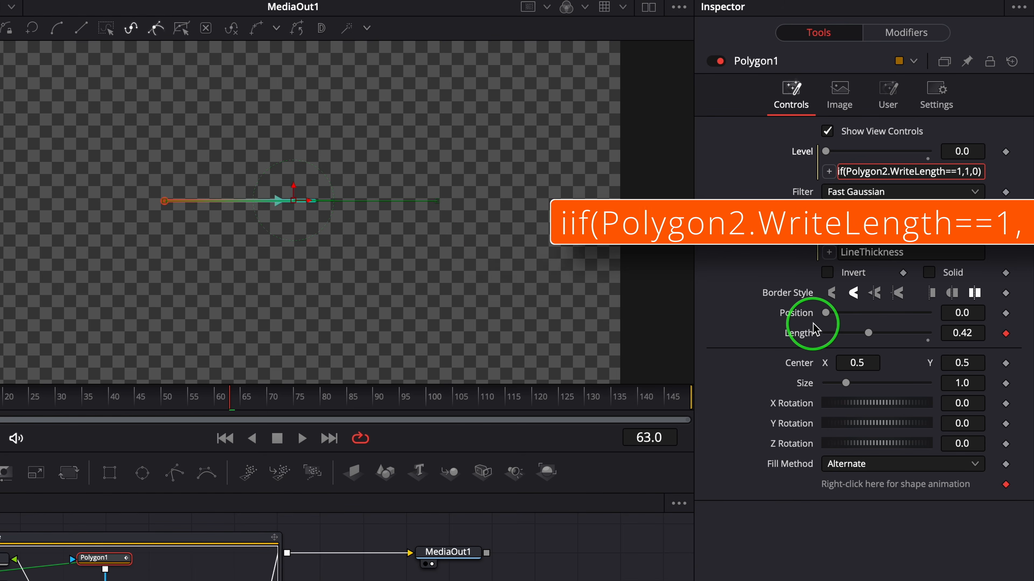
pyautogui.press('Tab')
# Drive Polygon2's Position with the expression Polygon1.WriteLength * (1-WriteLength) and play back the animation to check it
pyautogui.click(415, 420)
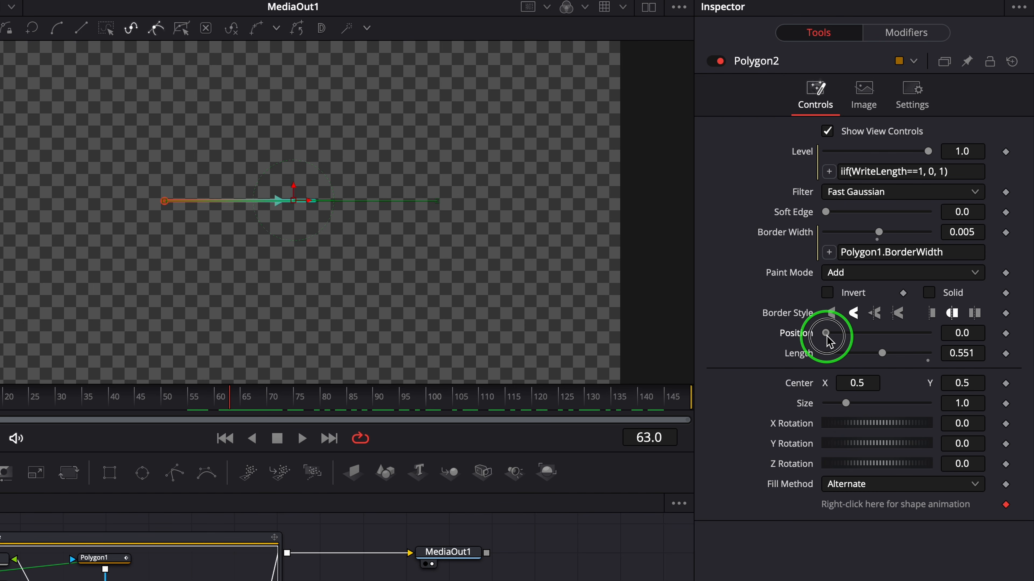
pyautogui.moveTo(827, 337)
pyautogui.mouseDown()
pyautogui.moveTo(873, 337)
pyautogui.moveTo(822, 337)
pyautogui.mouseUp()
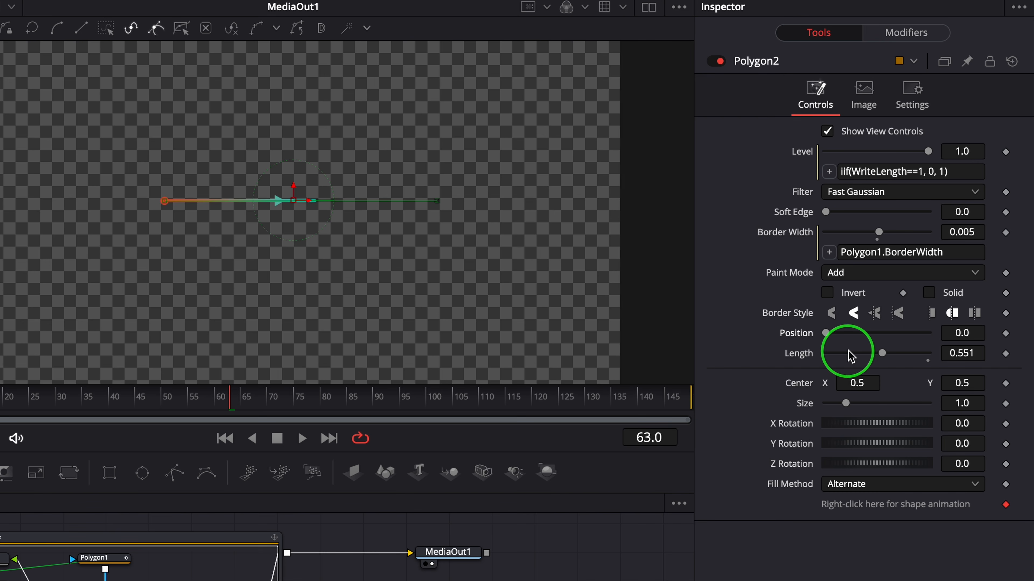
pyautogui.click(977, 332)
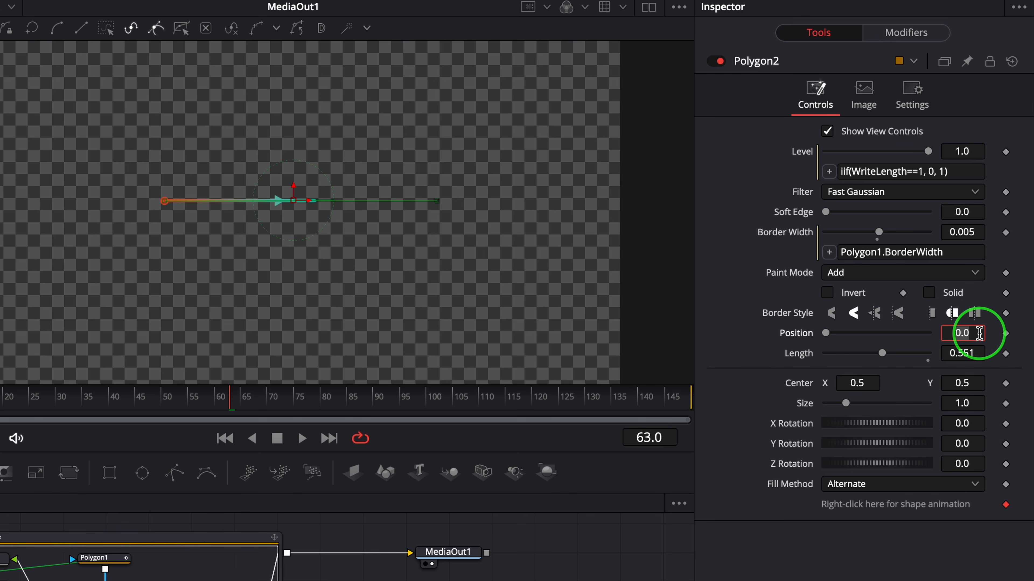
pyautogui.write('=')
pyautogui.press('Return')
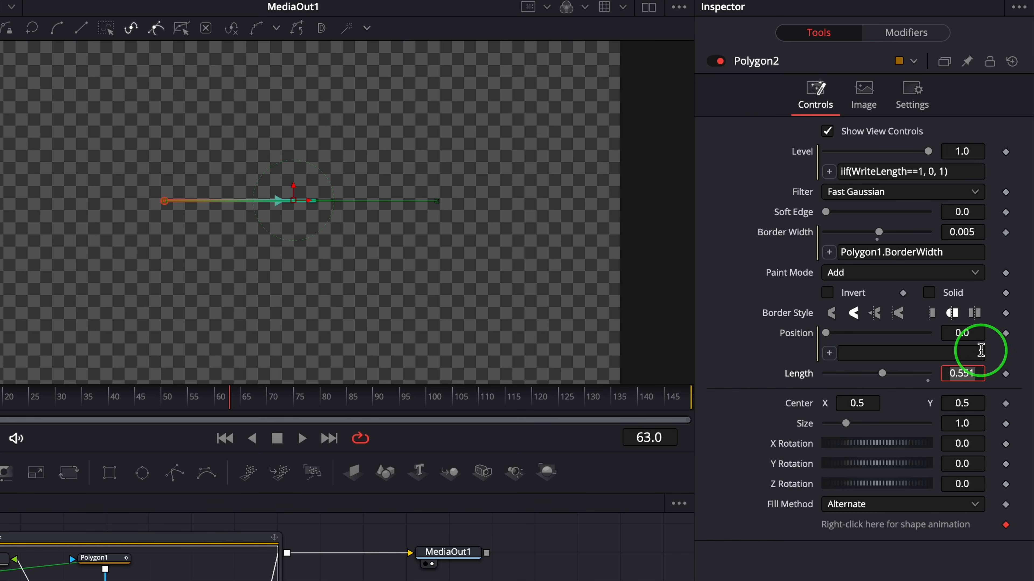
pyautogui.click(981, 351)
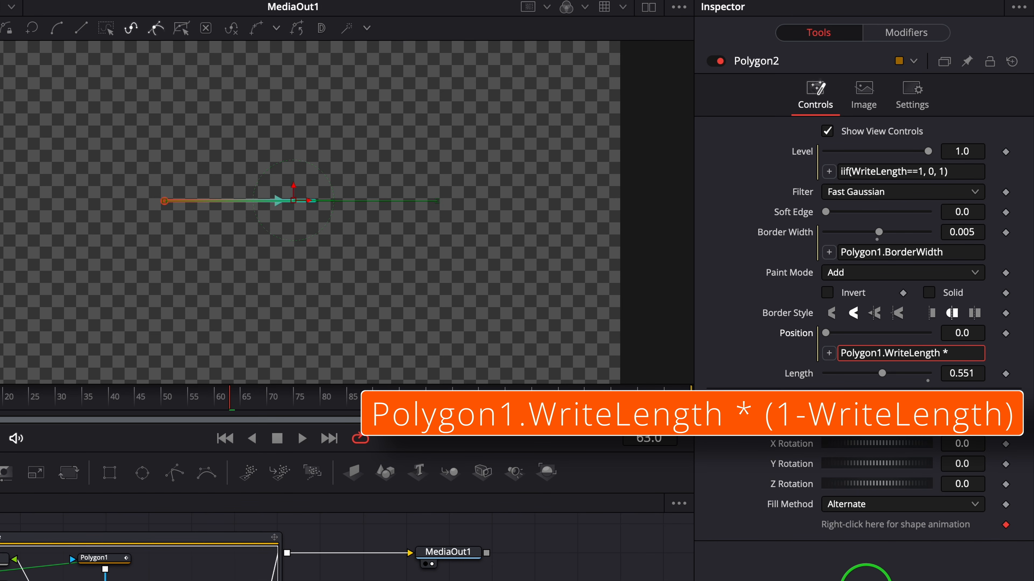
pyautogui.write('Polygon1.WriteLength * (1-WriteLength)')
pyautogui.press('Tab')
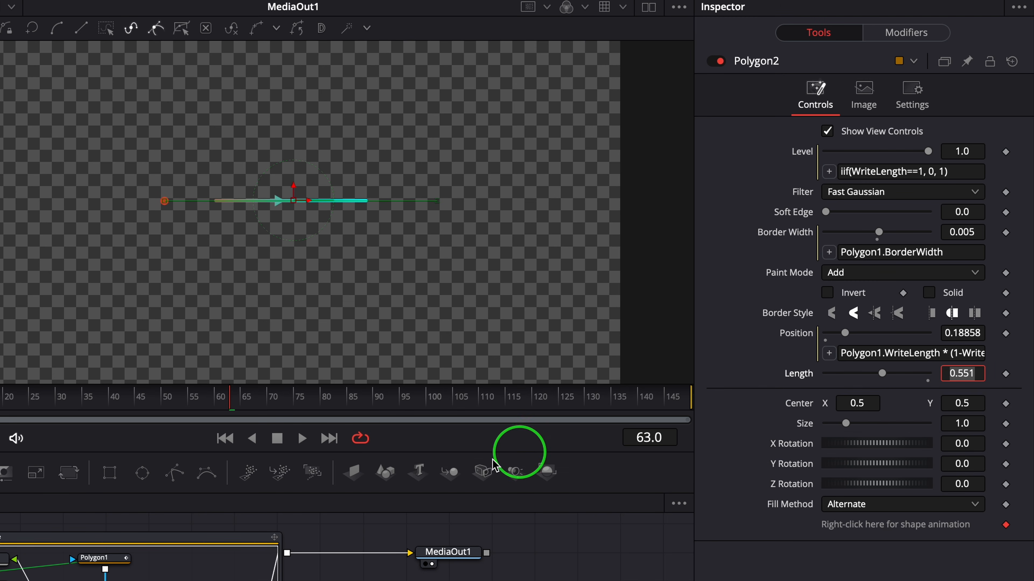
pyautogui.click(302, 438)
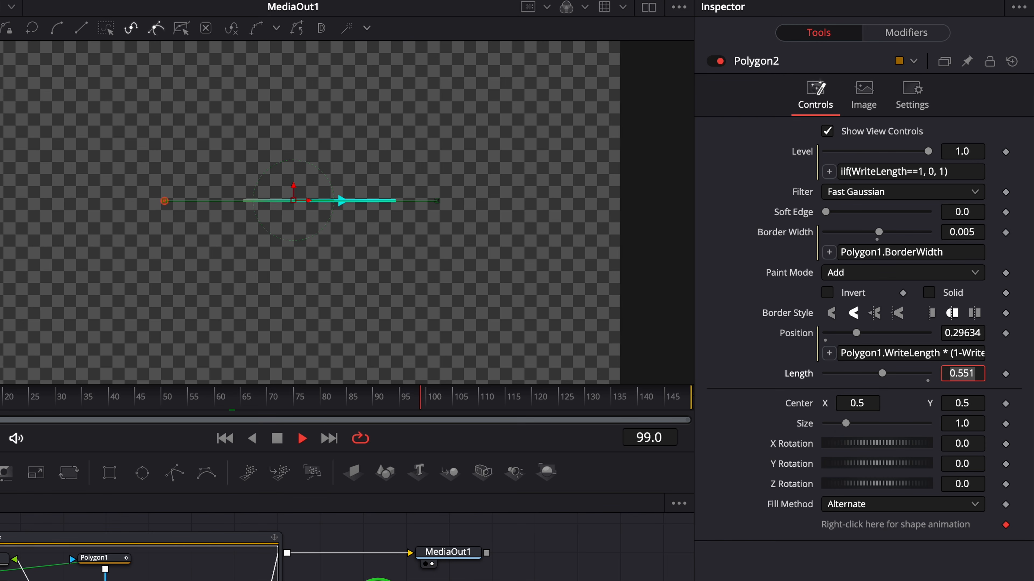
pyautogui.click(277, 439)
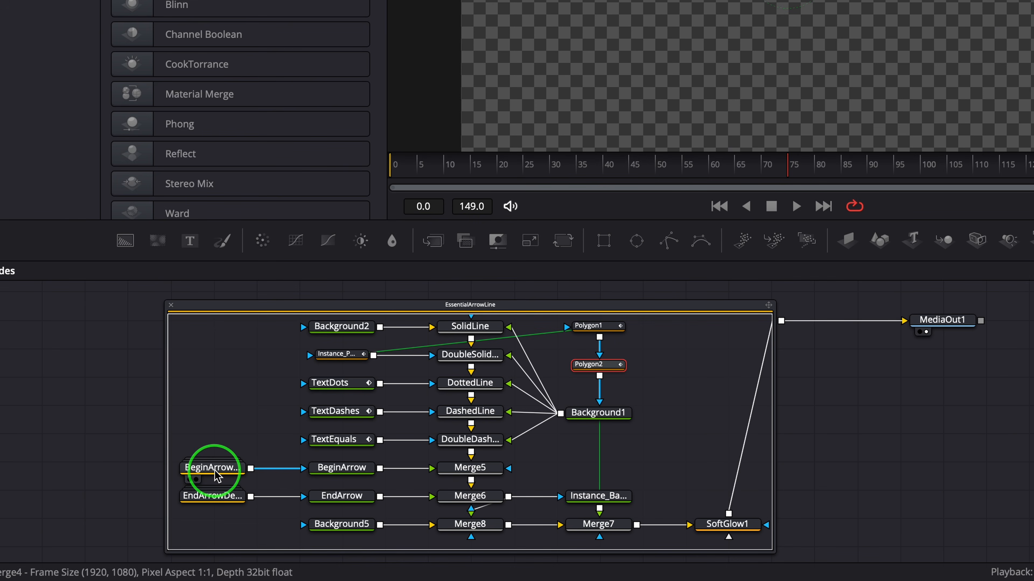
# Expand the BeginArrowDefinition group, move it up within EssentialArrowLine, and select its BeginArrow_1 node
pyautogui.doubleClick(217, 472)
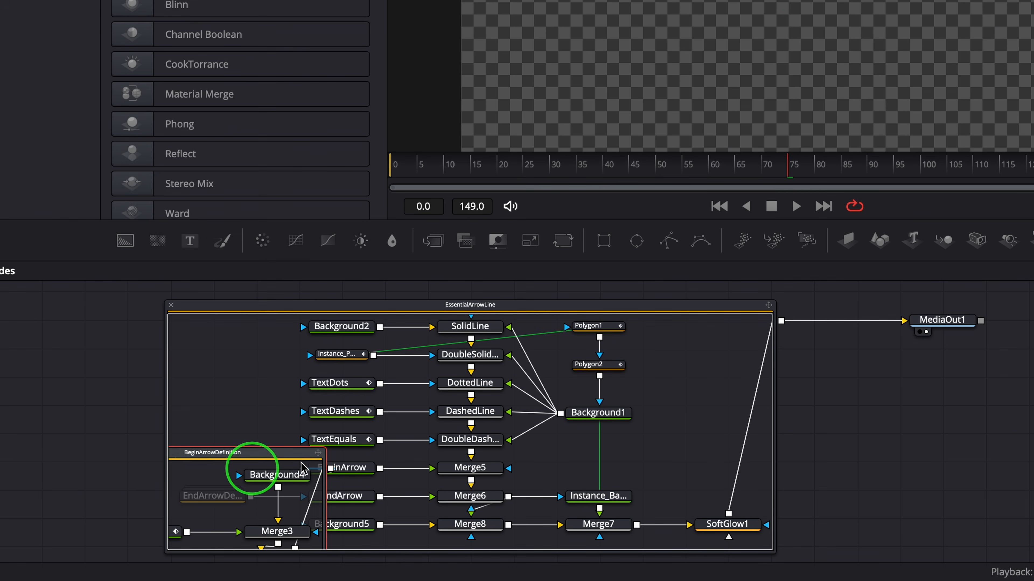
pyautogui.moveTo(277, 453); pyautogui.dragTo(360, 344)
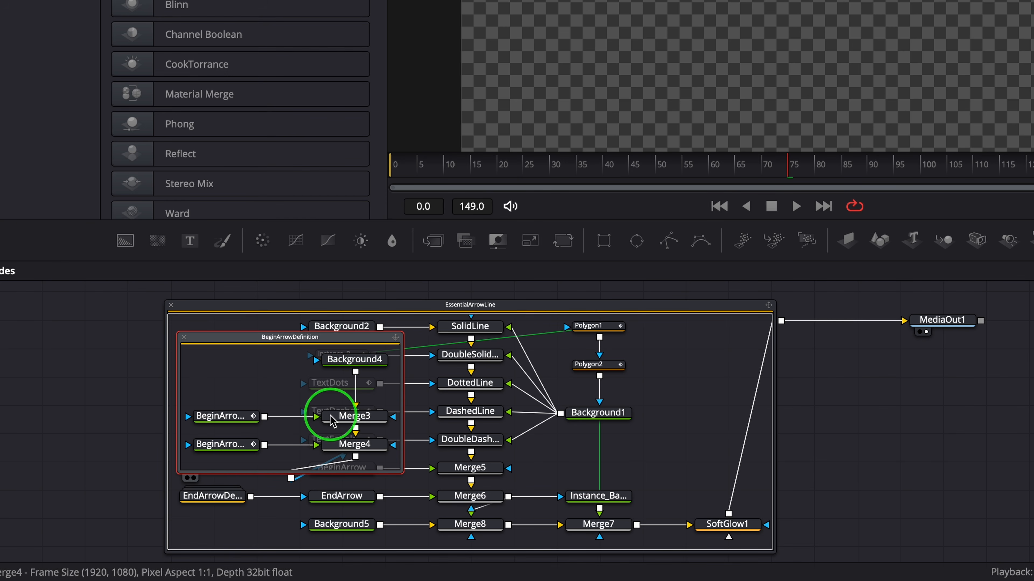
pyautogui.click(231, 422)
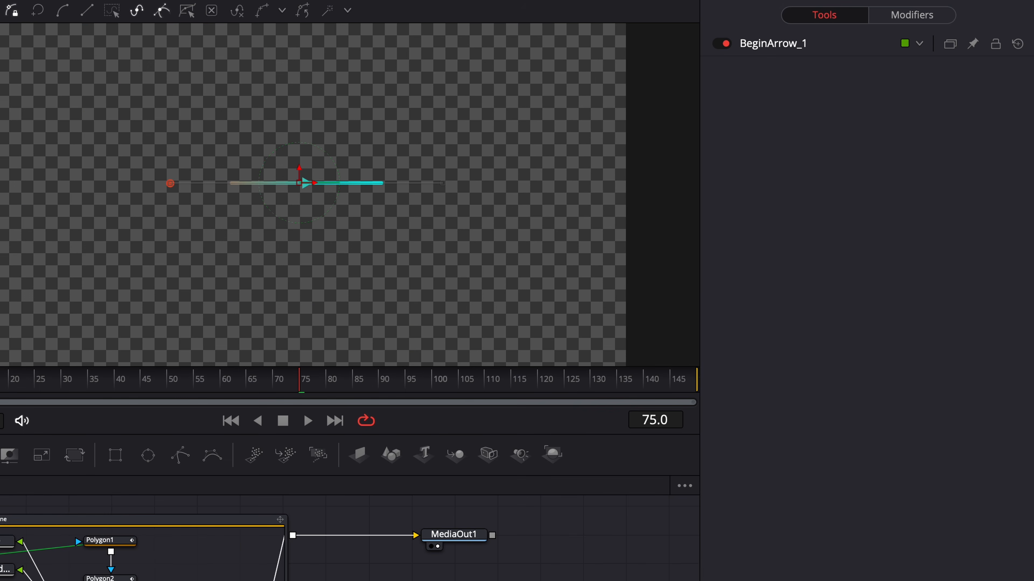
# Set BeginArrow_1's Position on path expression to iif(Polygon2.WriteLength==1, 0, Polygon2.WritePosition)
pyautogui.click(794, 47)
pyautogui.click(785, 141)
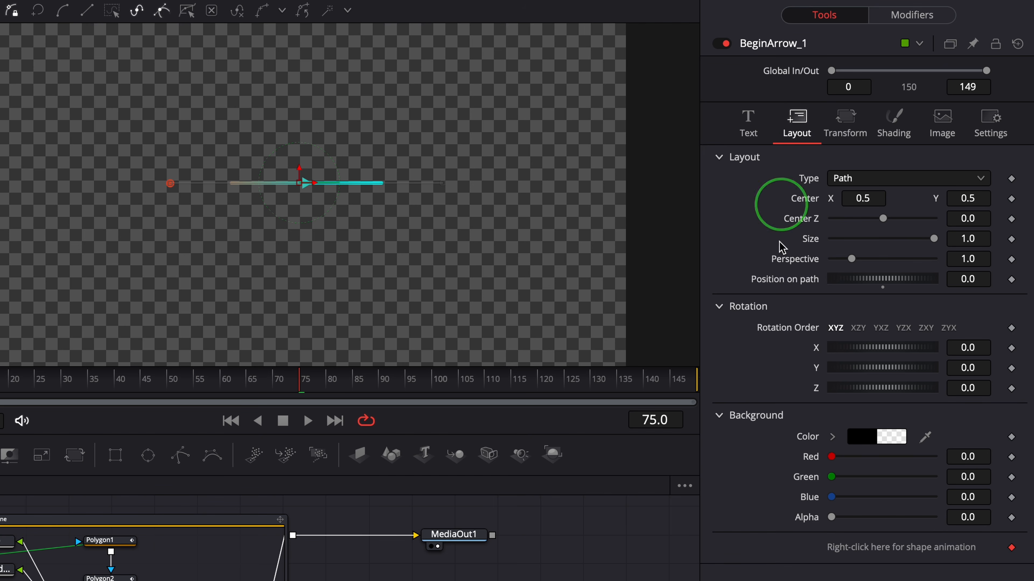
pyautogui.rightClick(796, 287)
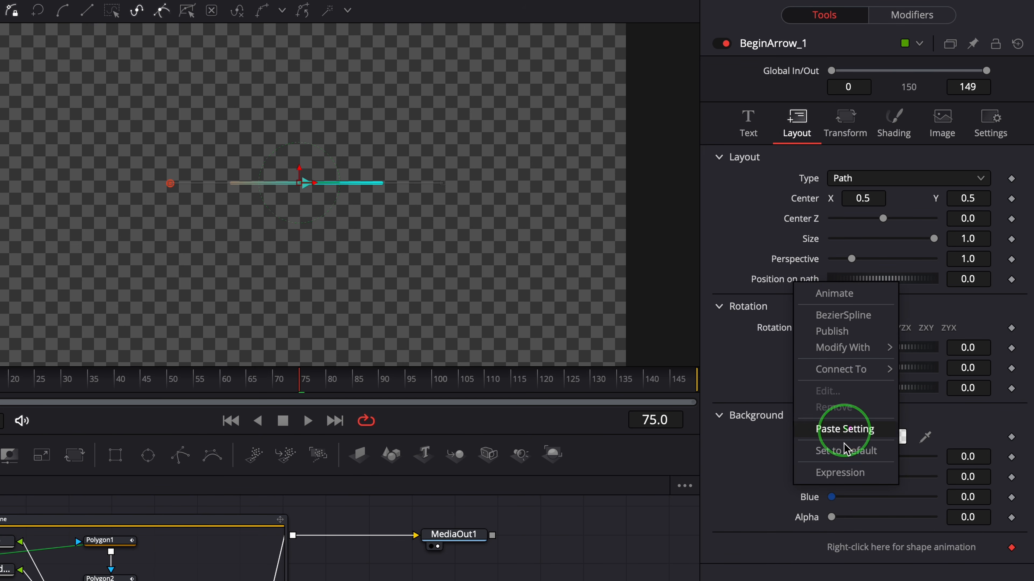
pyautogui.click(838, 472)
pyautogui.click(868, 301)
pyautogui.doubleClick(868, 301)
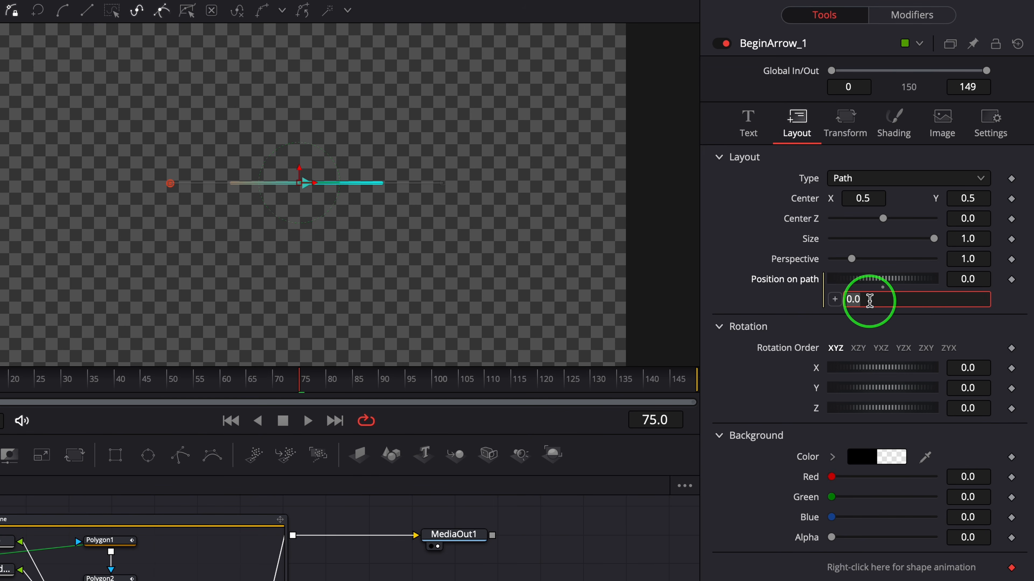
pyautogui.write('iif()')
pyautogui.write('Polygon2.WriteLe')
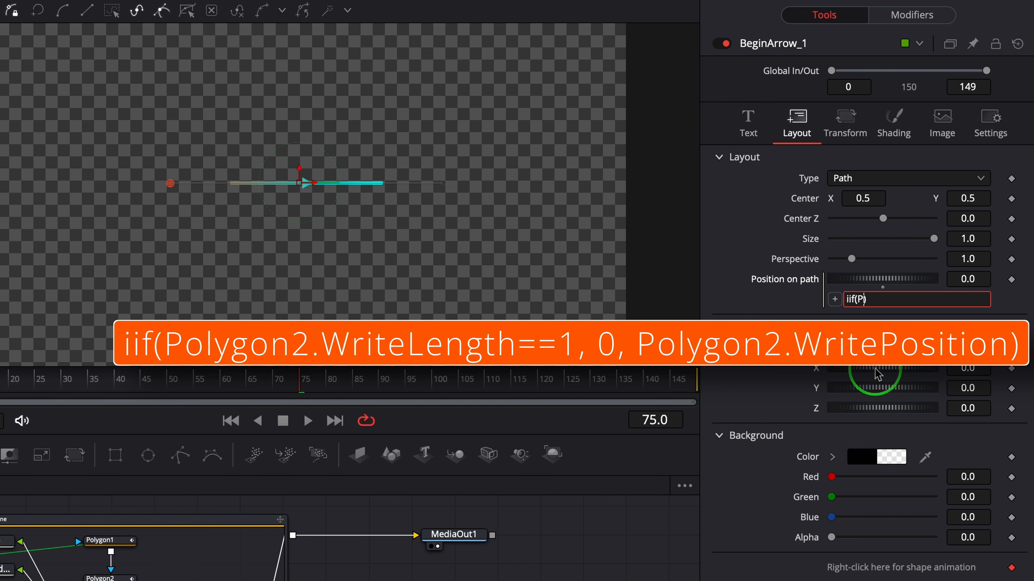
pyautogui.write('ngth==1, ')
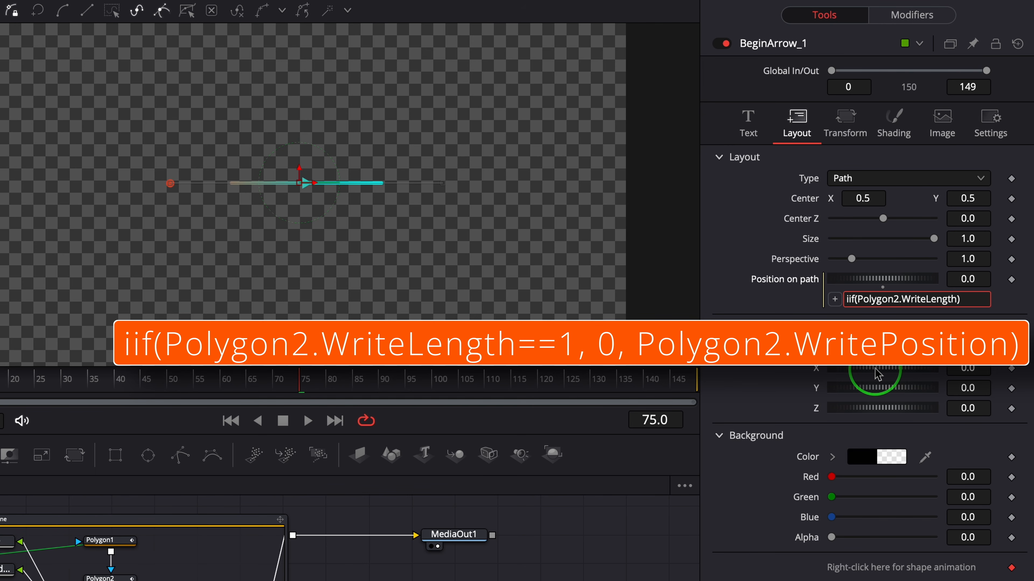
pyautogui.write('0, Polygon2')
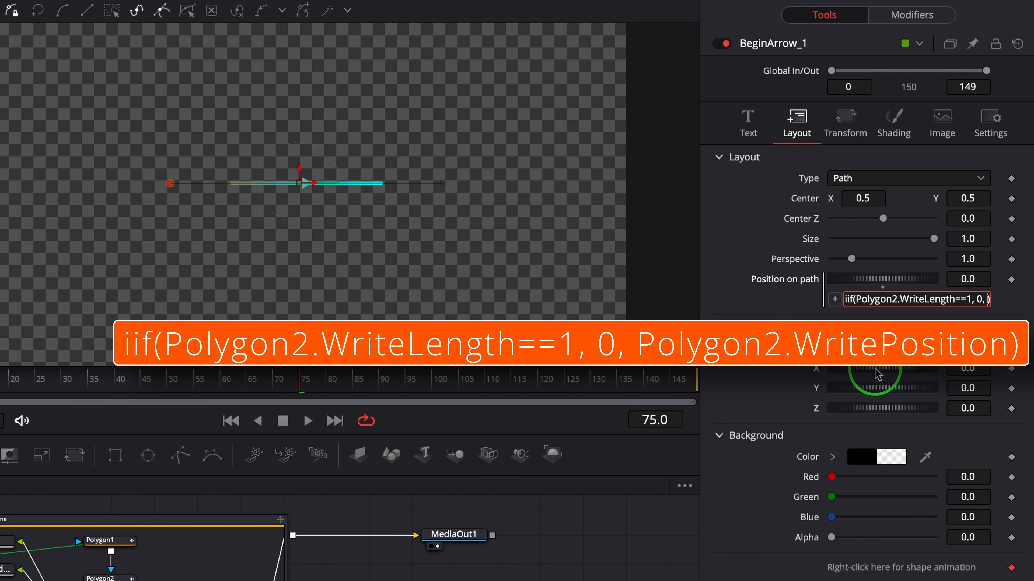
pyautogui.write('.WritePosition')
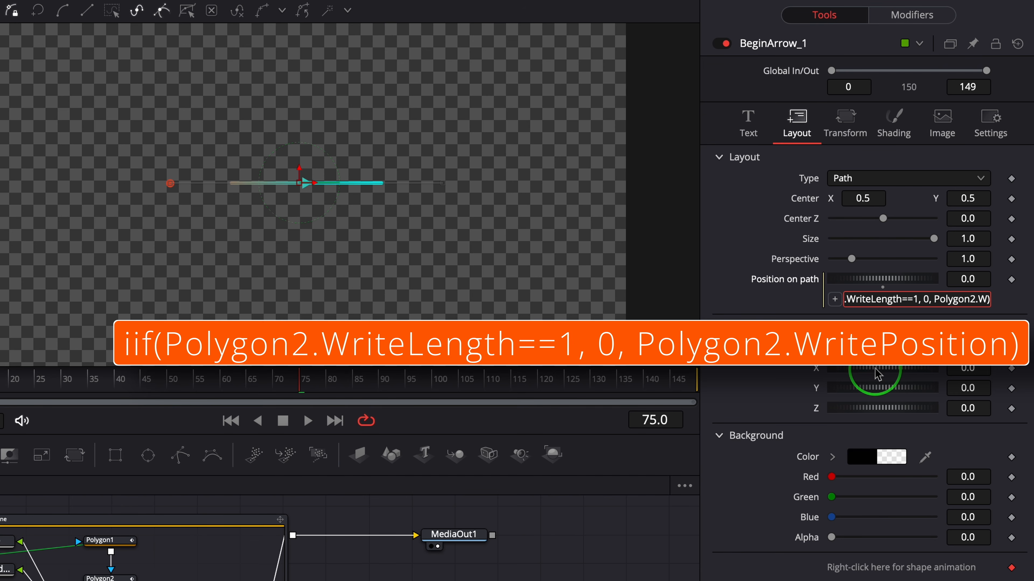
pyautogui.press('Return')
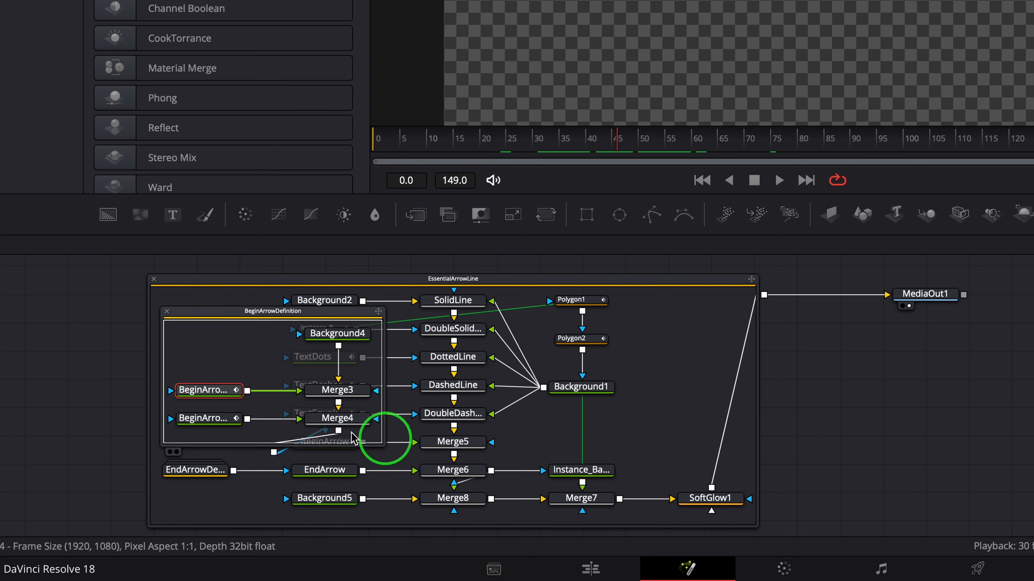
# Link BeginArrow_2's Position on path to the expression BeginArrow_1.PositionOnPath and scrub the playhead to frame 84
pyautogui.click(201, 420)
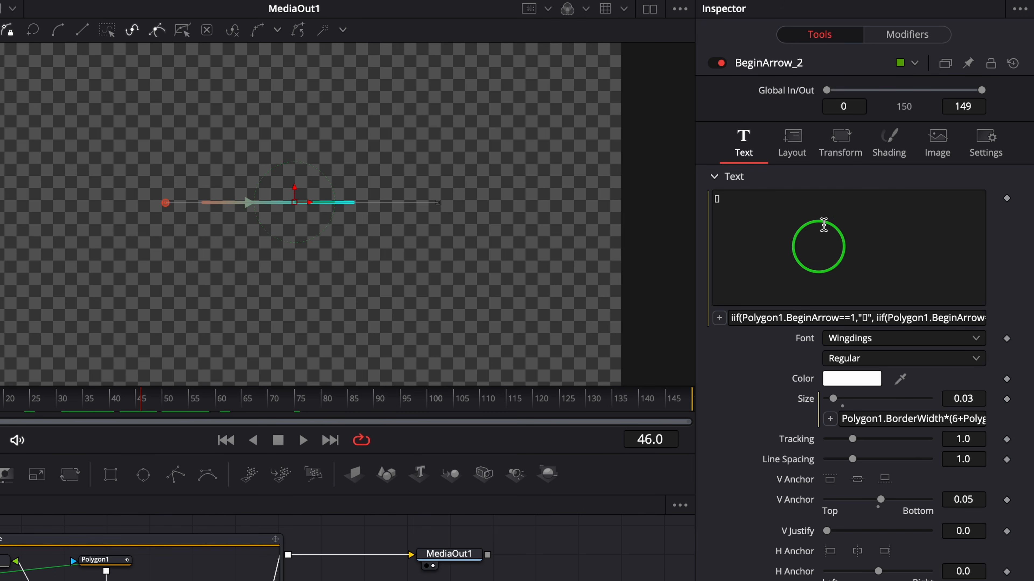
pyautogui.click(792, 142)
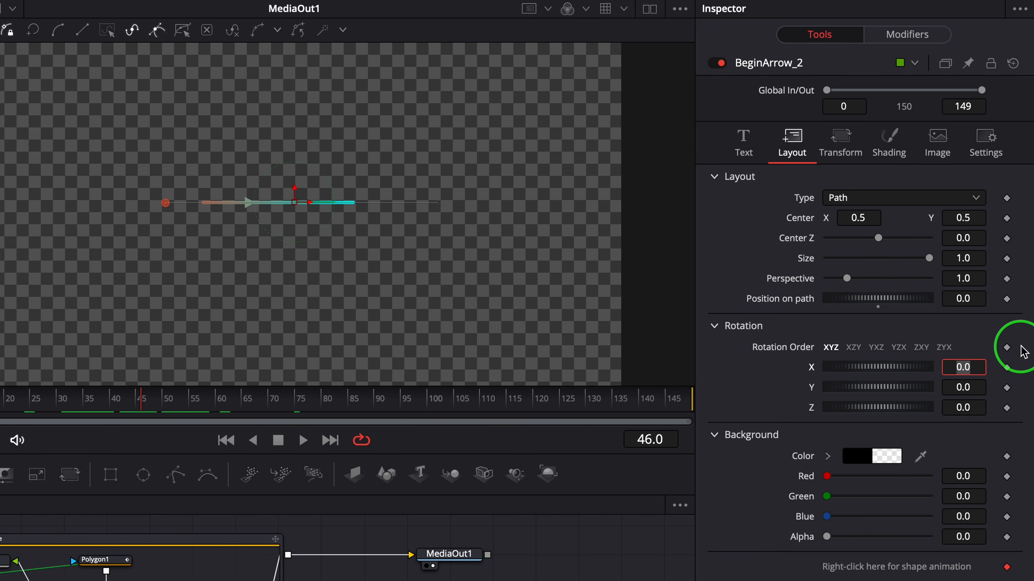
pyautogui.press('=')
pyautogui.click(856, 318)
pyautogui.write('BeginArrow')
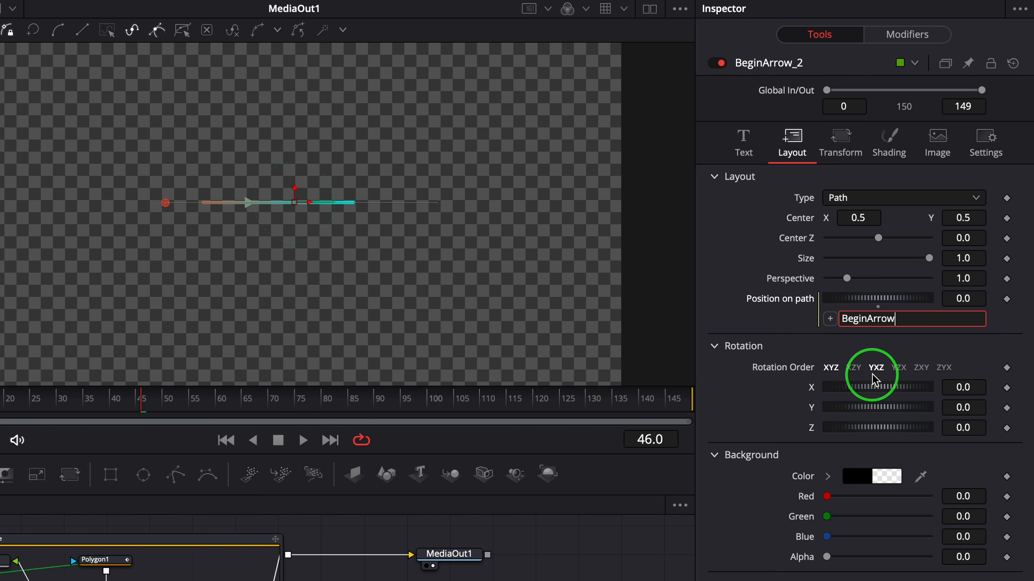
pyautogui.write('_1.PositionOnPath')
pyautogui.press('Tab')
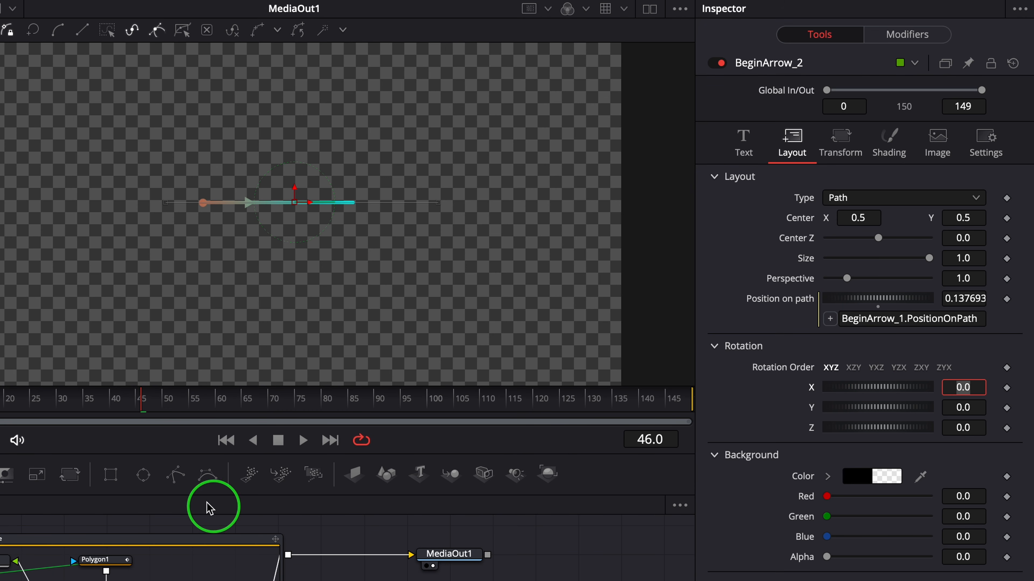
pyautogui.moveTo(48, 409); pyautogui.dragTo(344, 413)
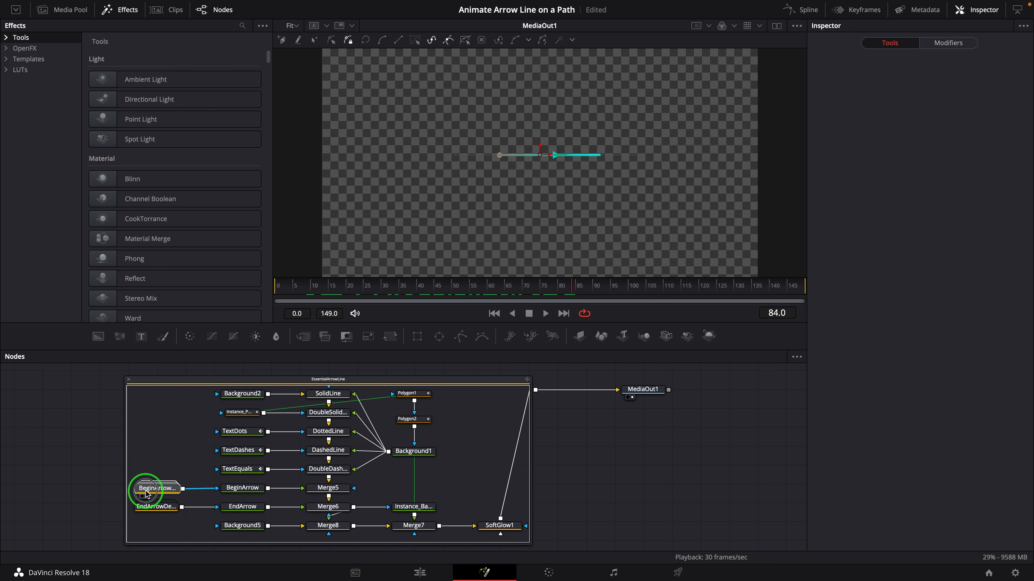
# Expand the EndArrowDefinition group, move it up within EssentialArrowLine, and select its EndArrow_1 node
pyautogui.click(152, 490)
pyautogui.click(154, 511)
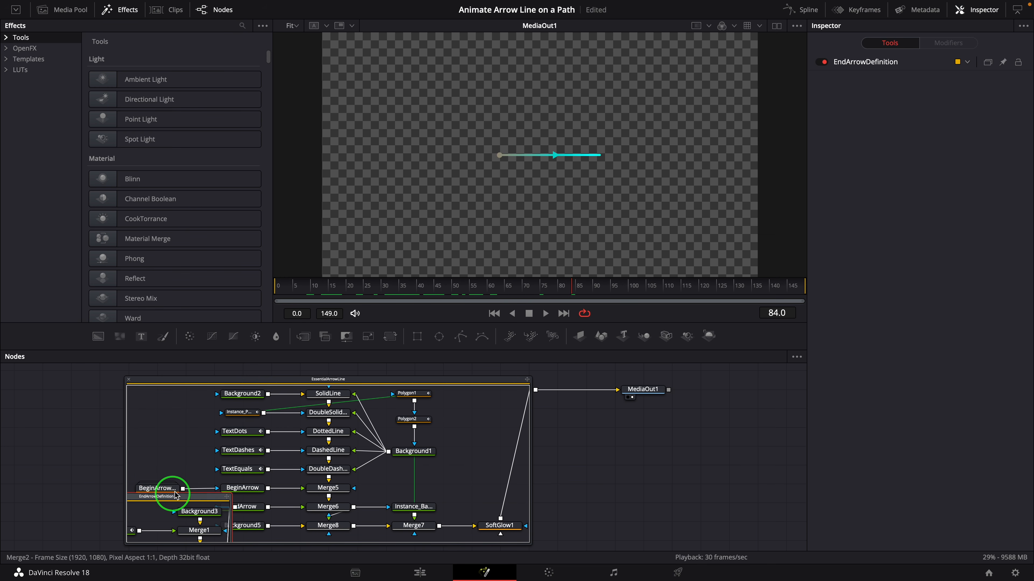
pyautogui.moveTo(204, 393); pyautogui.dragTo(217, 444)
pyautogui.click(191, 479)
pyautogui.click(173, 477)
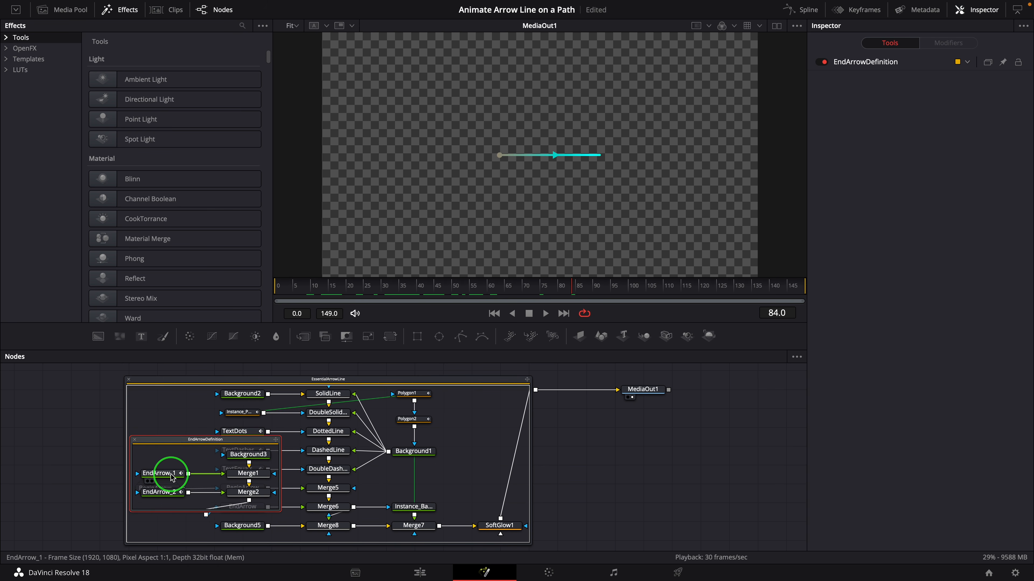
pyautogui.click(164, 477)
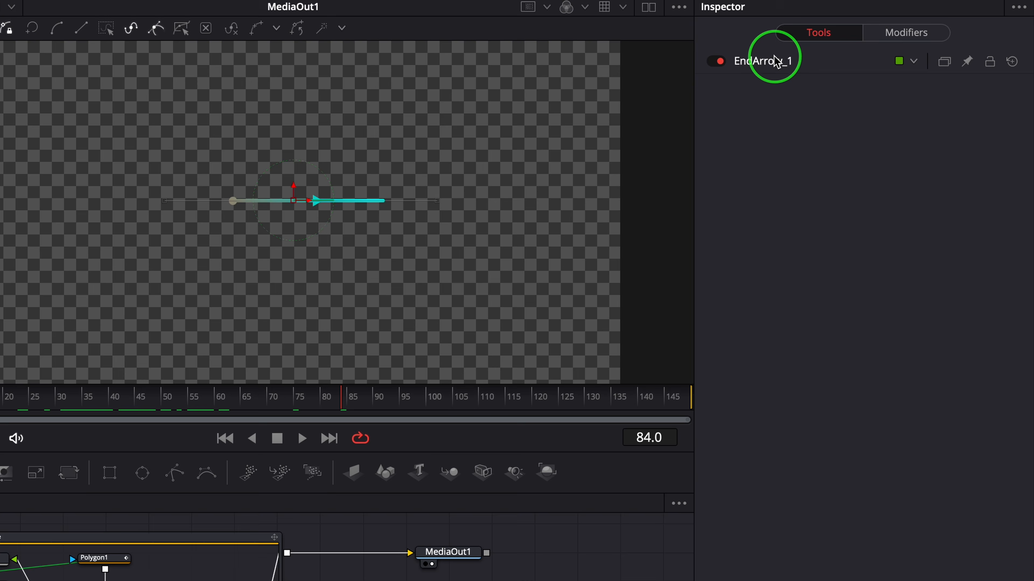
# Set EndArrow_1's Position on path expression to iif(Polygon2.WriteLength==1, Polygon1.WriteLength, Polygon2.WritePosition+Polygon2.WriteLength)
pyautogui.click(859, 61)
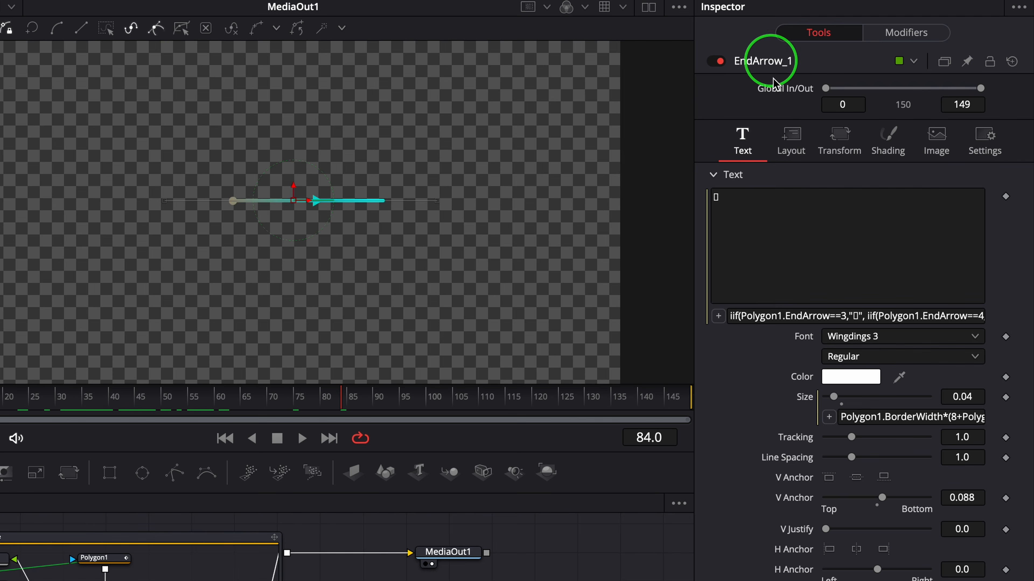
pyautogui.click(793, 137)
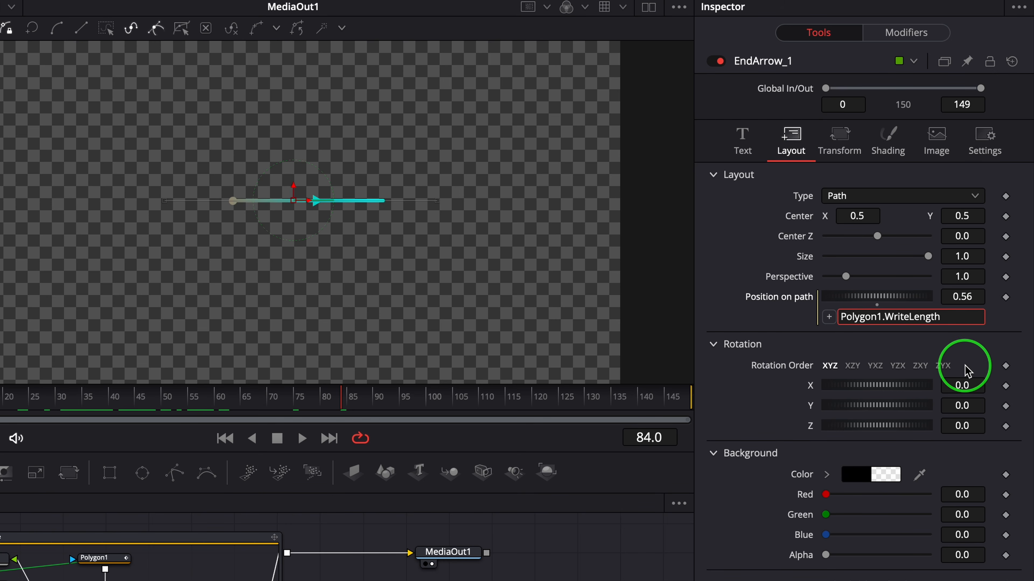
pyautogui.write('iif(Polygon2.Write')
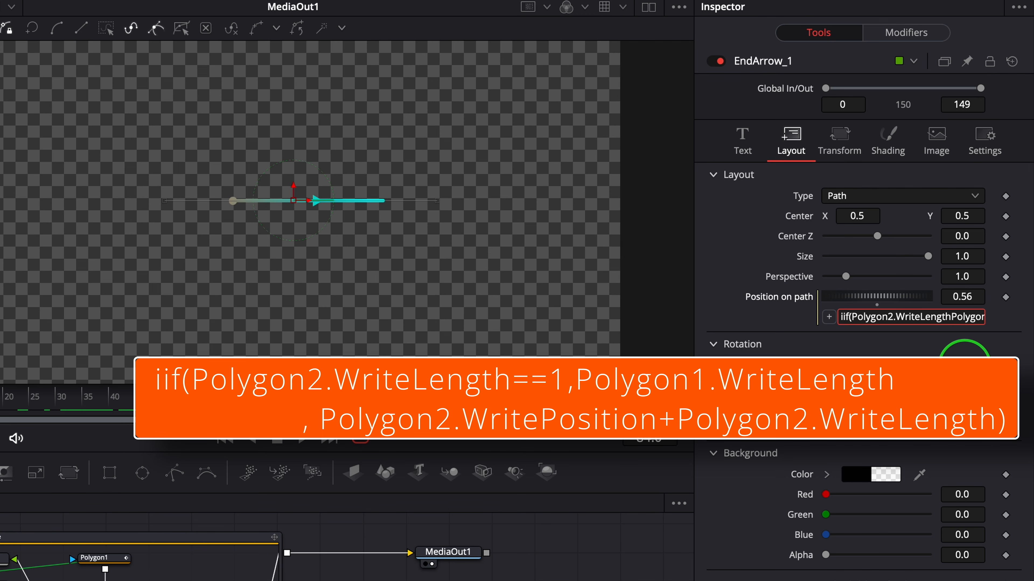
pyautogui.write('Length==1,')
pyautogui.press('Right')
pyautogui.press('Right')
pyautogui.press('Right')
pyautogui.press('Right')
pyautogui.press('Right')
pyautogui.press('Right')
pyautogui.press('Right')
pyautogui.press('Right')
pyautogui.press('Right')
pyautogui.press('Right')
pyautogui.press('Right')
pyautogui.press('Right')
pyautogui.press('Right')
pyautogui.press('Right')
pyautogui.press('Right')
pyautogui.press('Right')
pyautogui.press('Right')
pyautogui.press('Right')
pyautogui.press('Right')
pyautogui.press('Right')
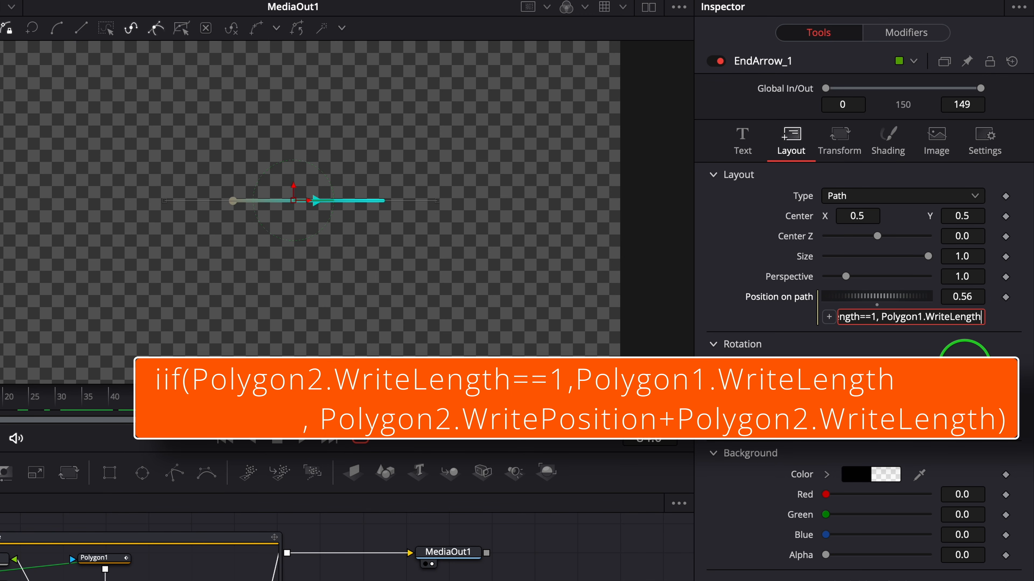
pyautogui.write(', ')
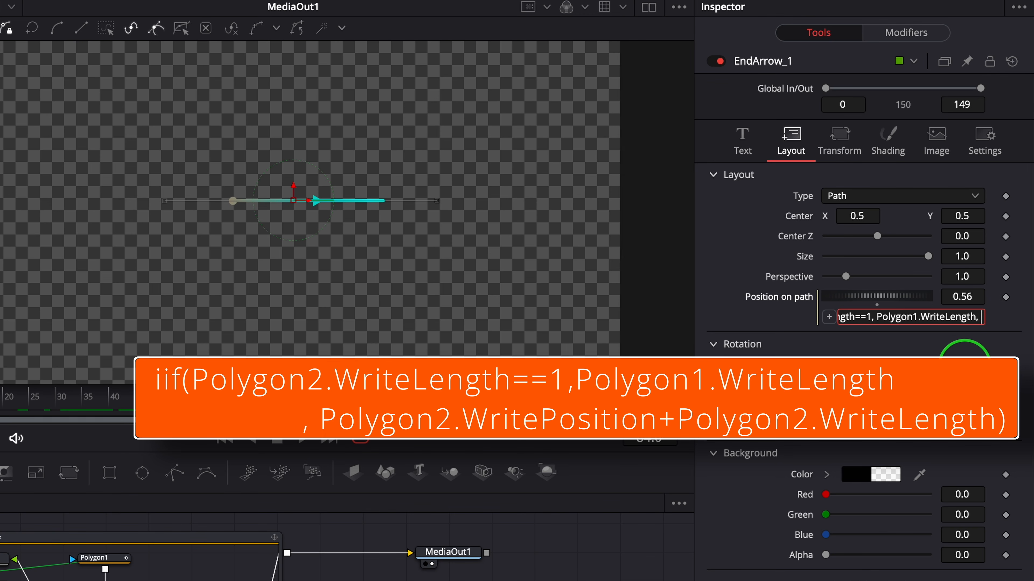
pyautogui.write('Polygon2.WritePosition+')
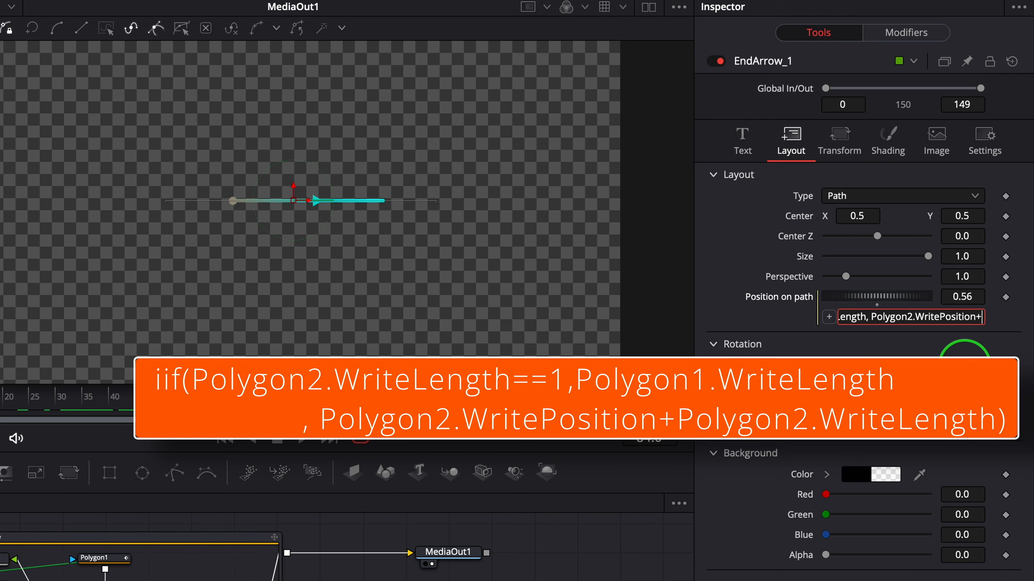
pyautogui.write('Polygon2.WriteLength)')
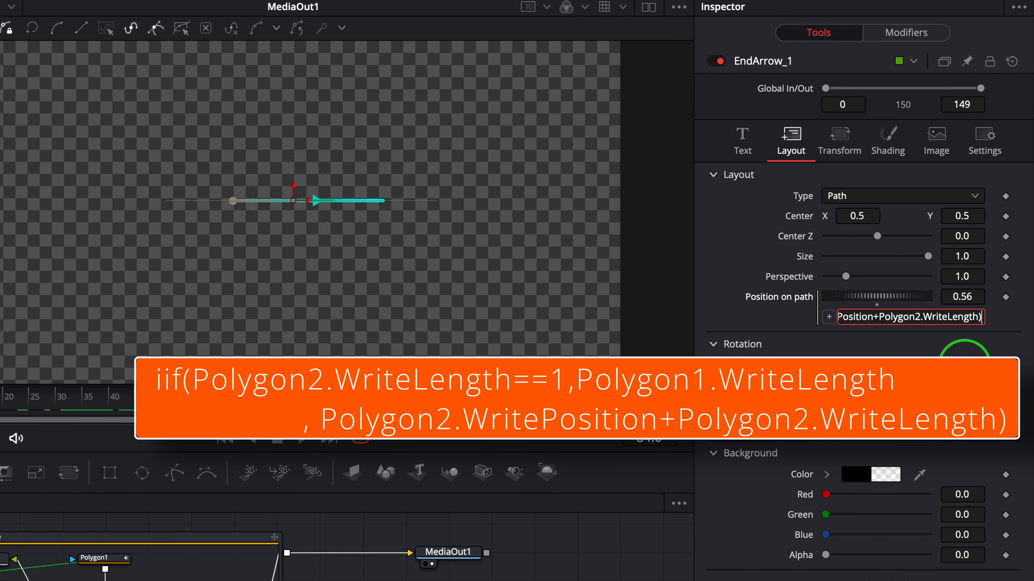
pyautogui.press('Return')
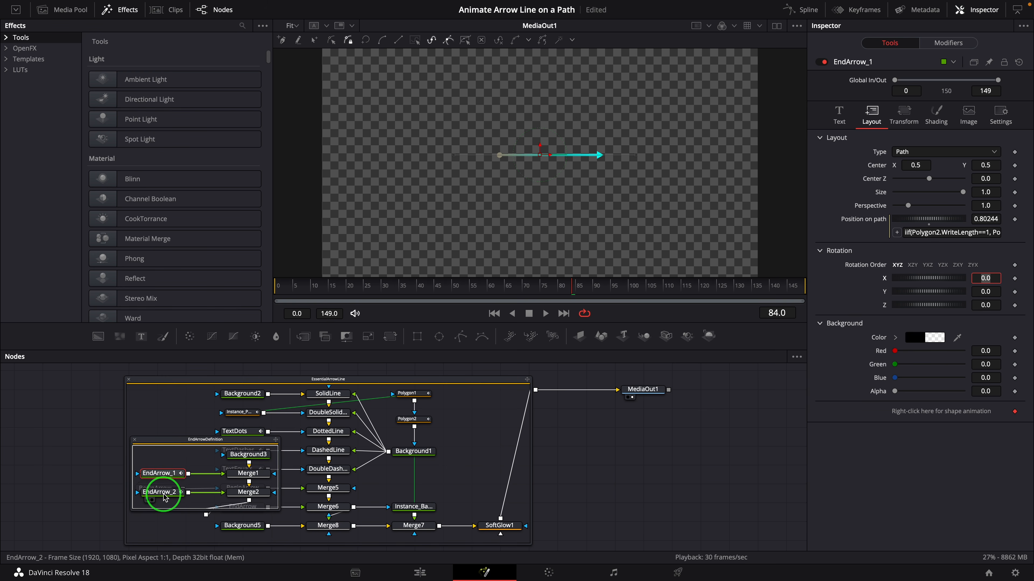
# Set EndArrow_2's Position on path expression to EndArrow_1.PositionOnPath
pyautogui.click(179, 494)
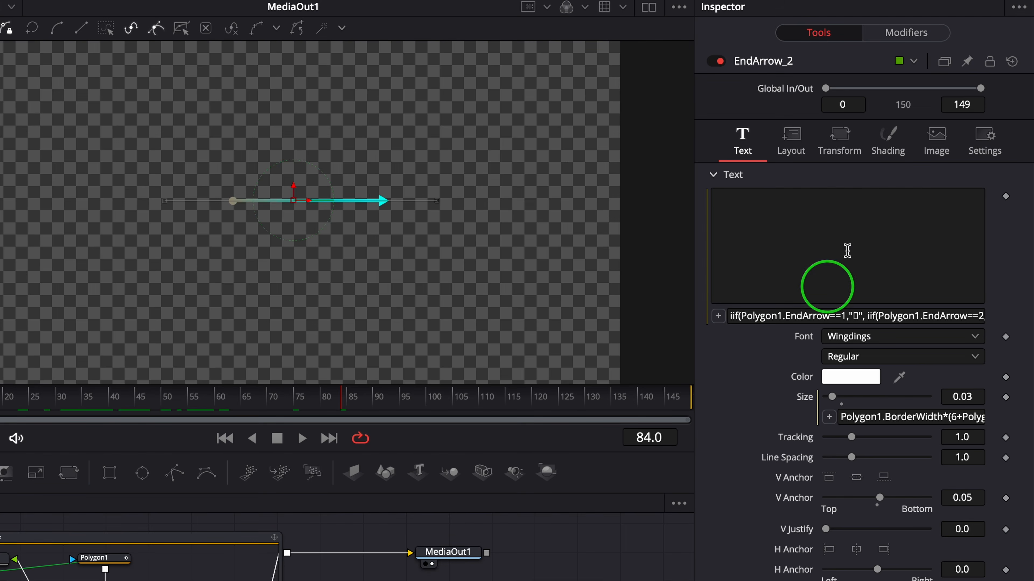
pyautogui.click(791, 139)
pyautogui.write('E')
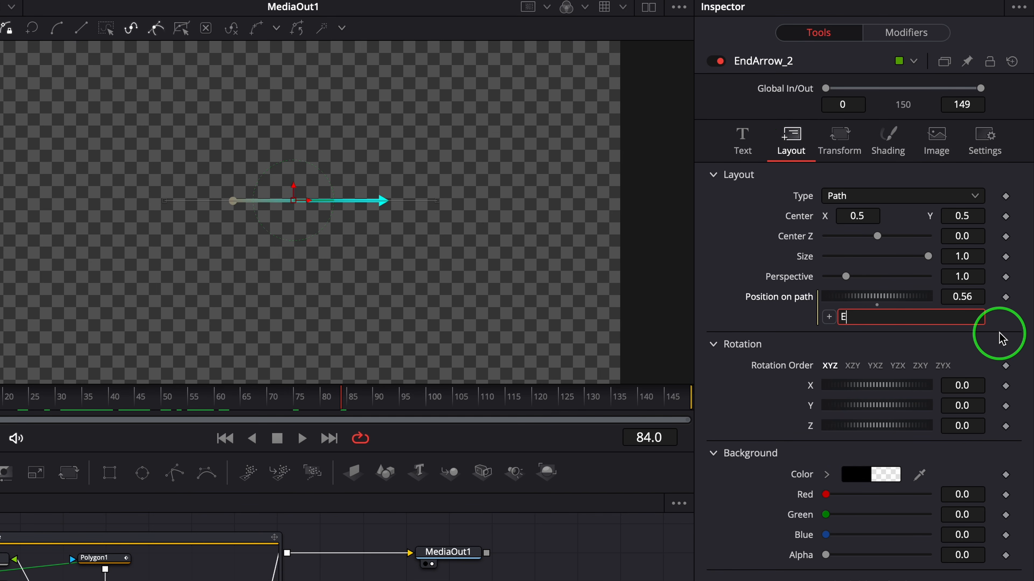
pyautogui.write('ndArrow_1.PositionOnPa')
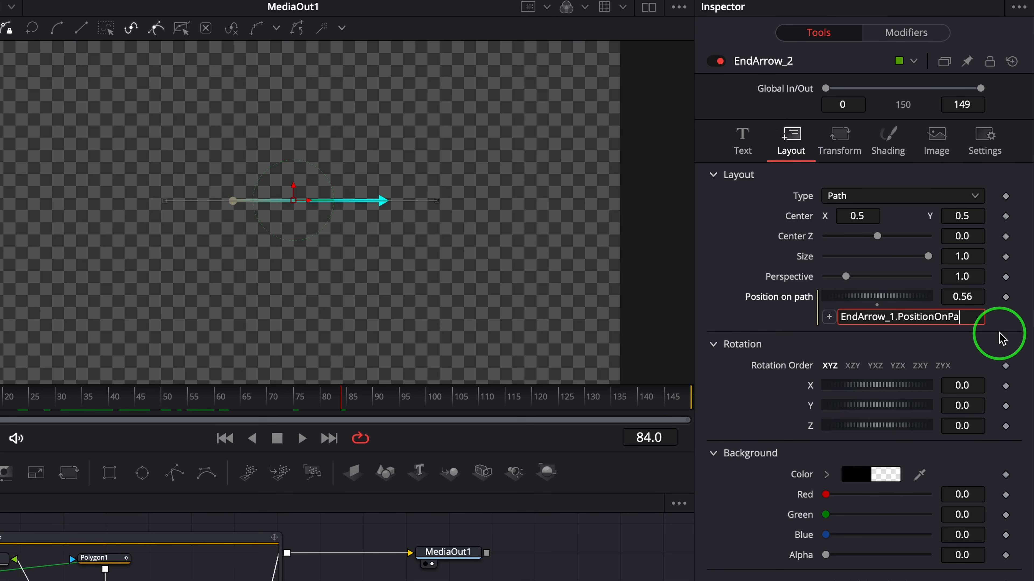
pyautogui.write('th')
pyautogui.press('Tab')
# Play back the composition to check that both arrowheads travel along the path, and stop playback
pyautogui.click(302, 438)
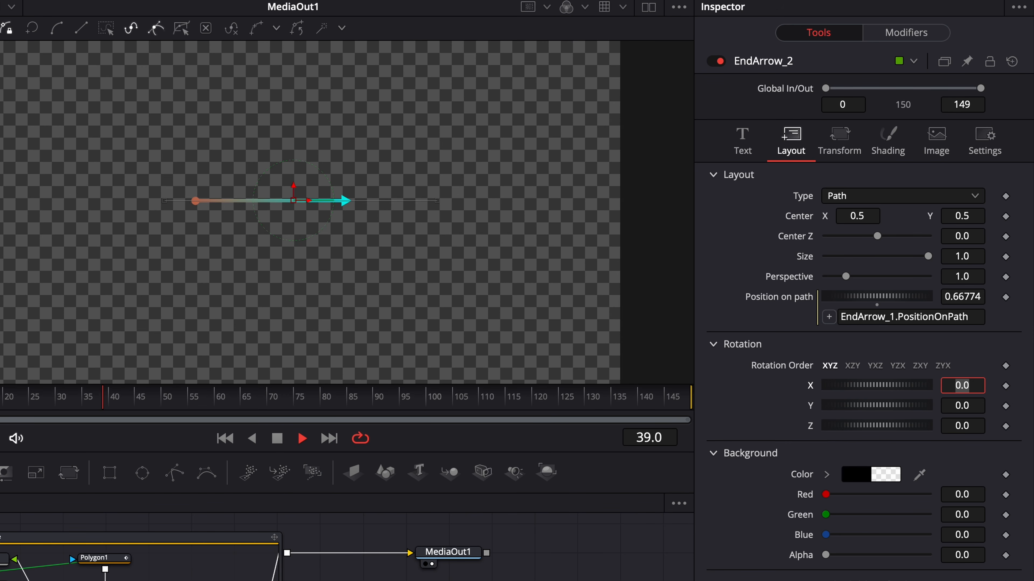
pyautogui.click(289, 495)
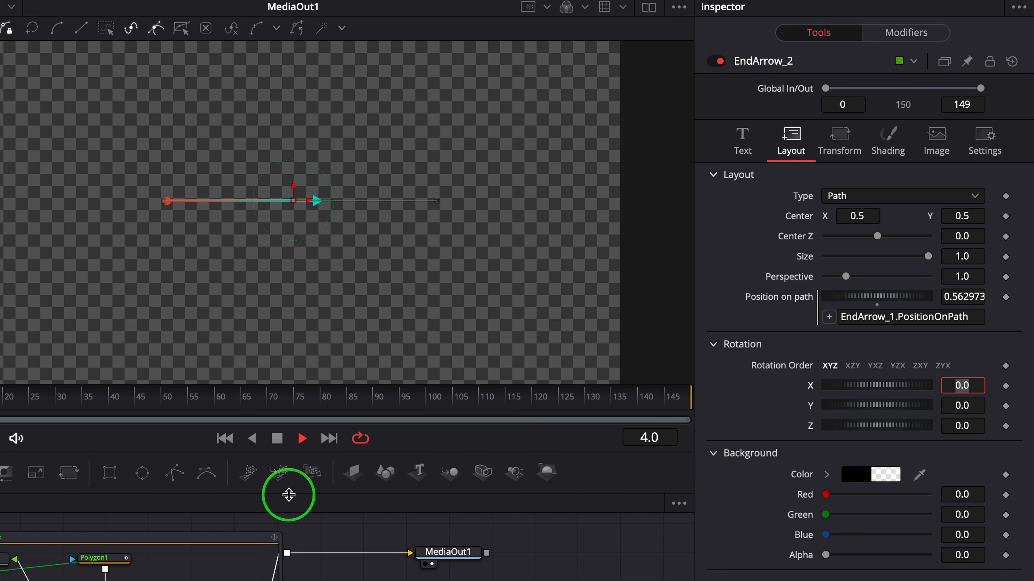
pyautogui.click(277, 438)
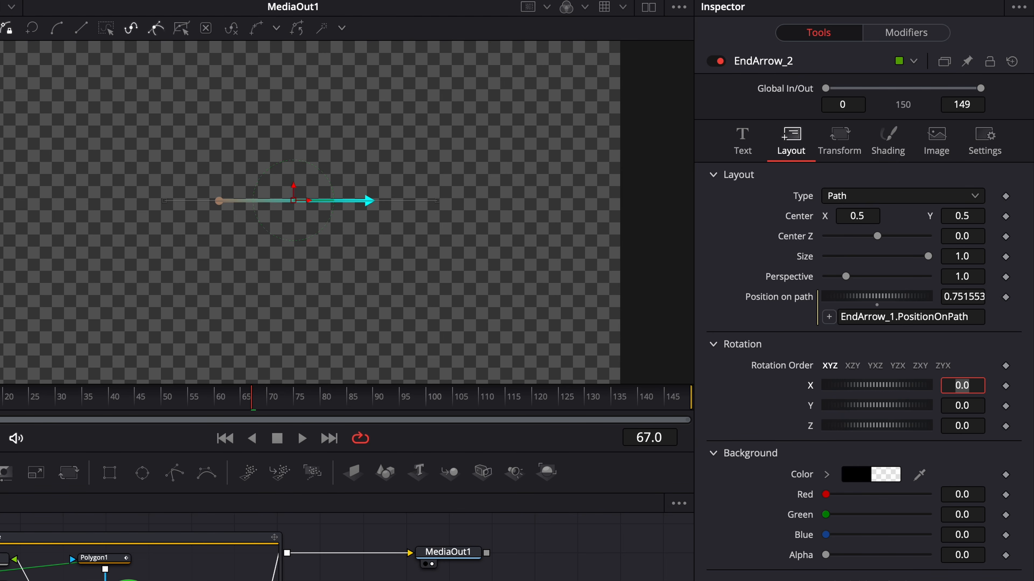
# Set Polygon2's write-on Length to 1.0 and play the animation briefly
pyautogui.click(4, 560)
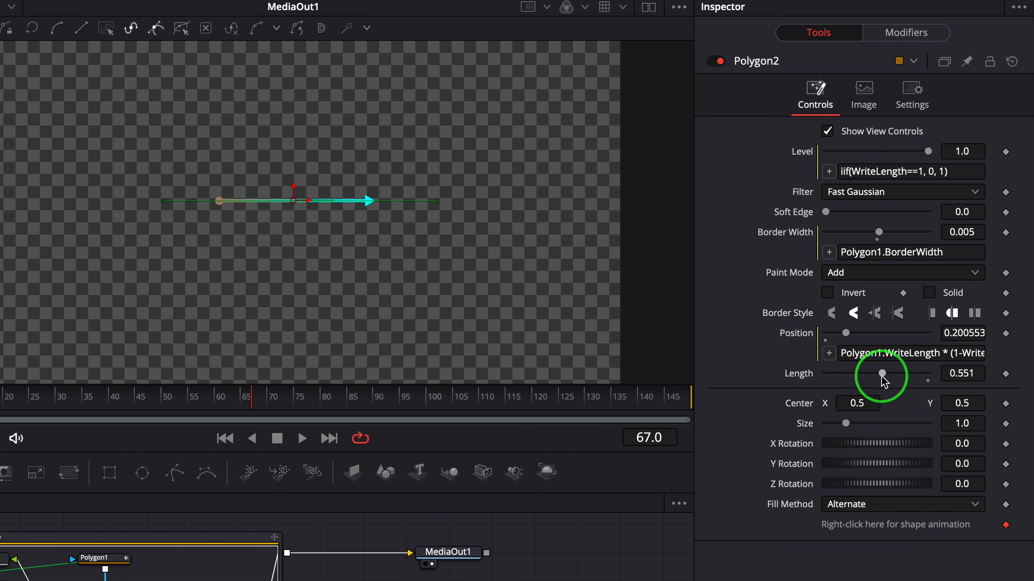
pyautogui.moveTo(882, 381); pyautogui.dragTo(969, 385)
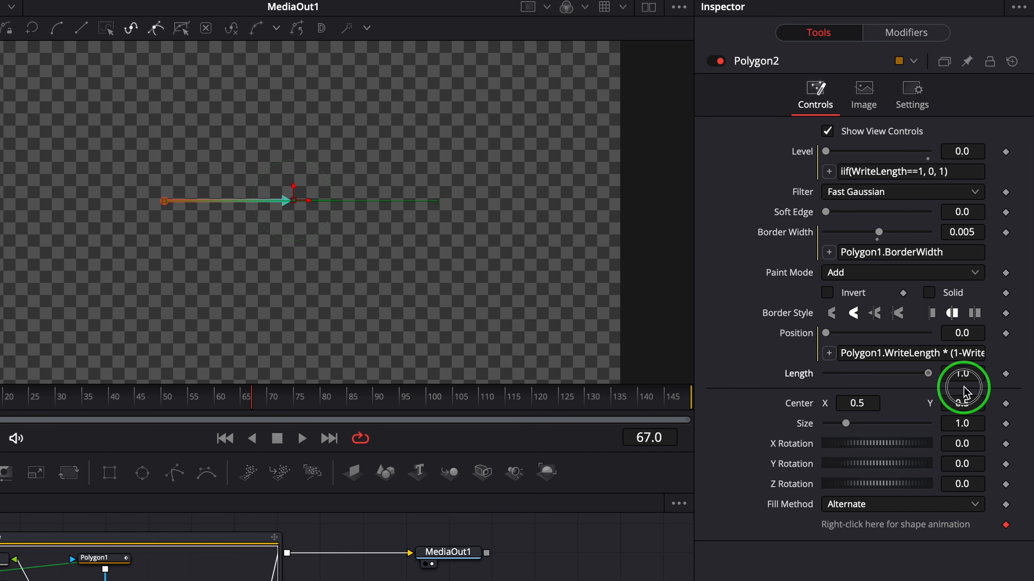
pyautogui.click(302, 438)
pyautogui.click(278, 438)
pyautogui.click(336, 560)
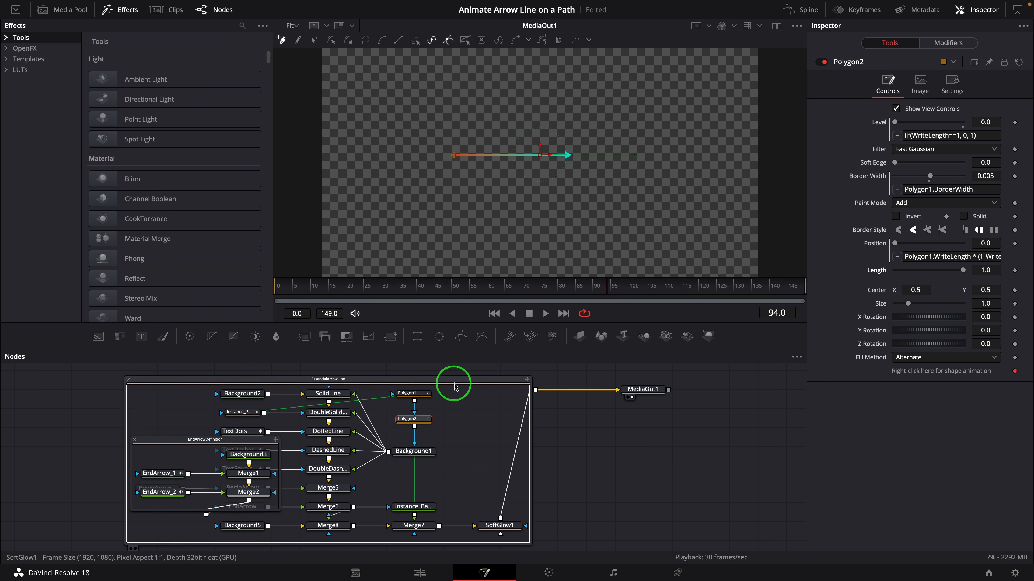
# Review the EssentialArrowLine group's published general, color and soft glow parameters, including the Line Color section
pyautogui.click(455, 386)
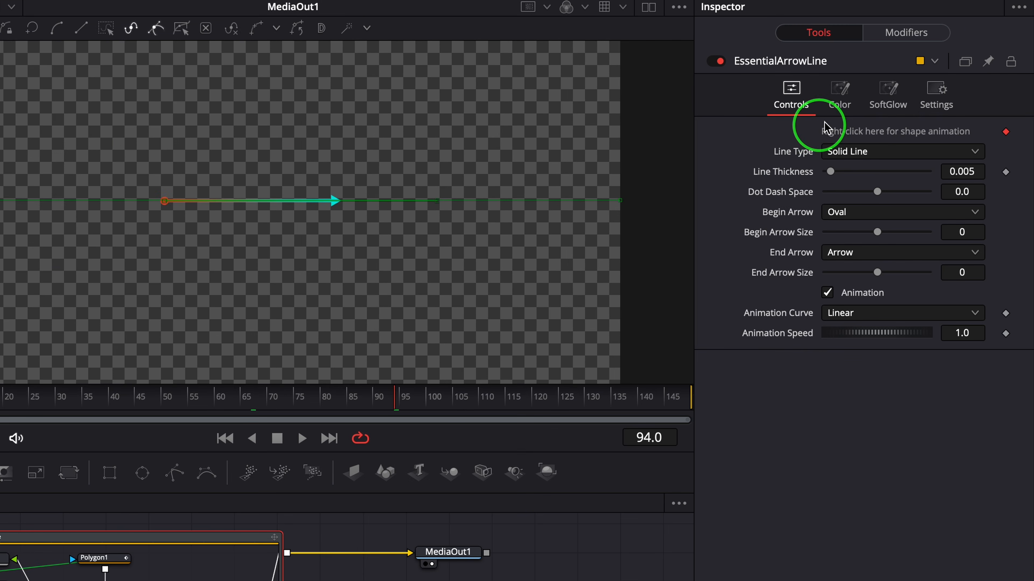
pyautogui.click(840, 95)
pyautogui.click(888, 96)
pyautogui.click(840, 96)
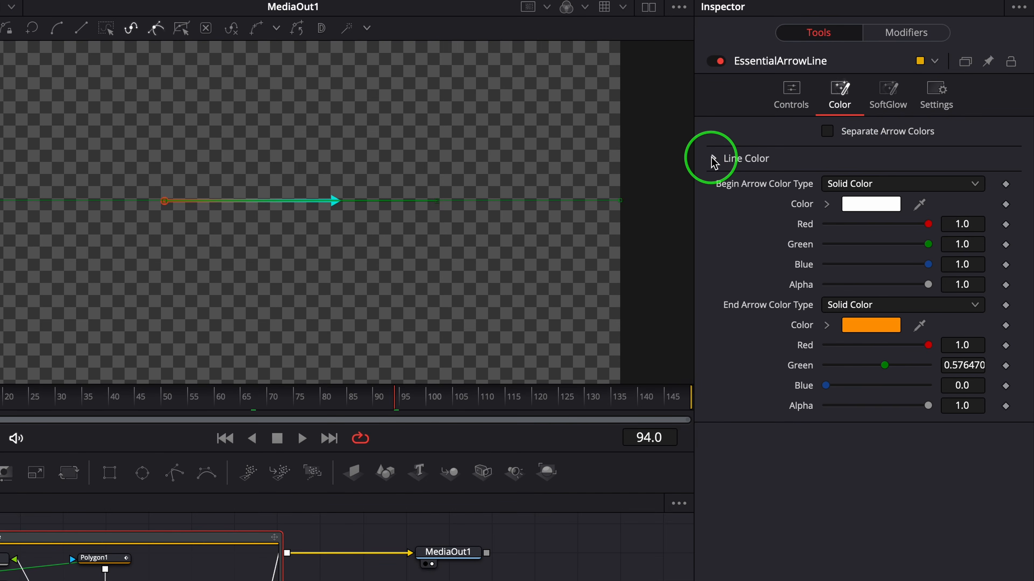
pyautogui.click(713, 160)
pyautogui.click(716, 160)
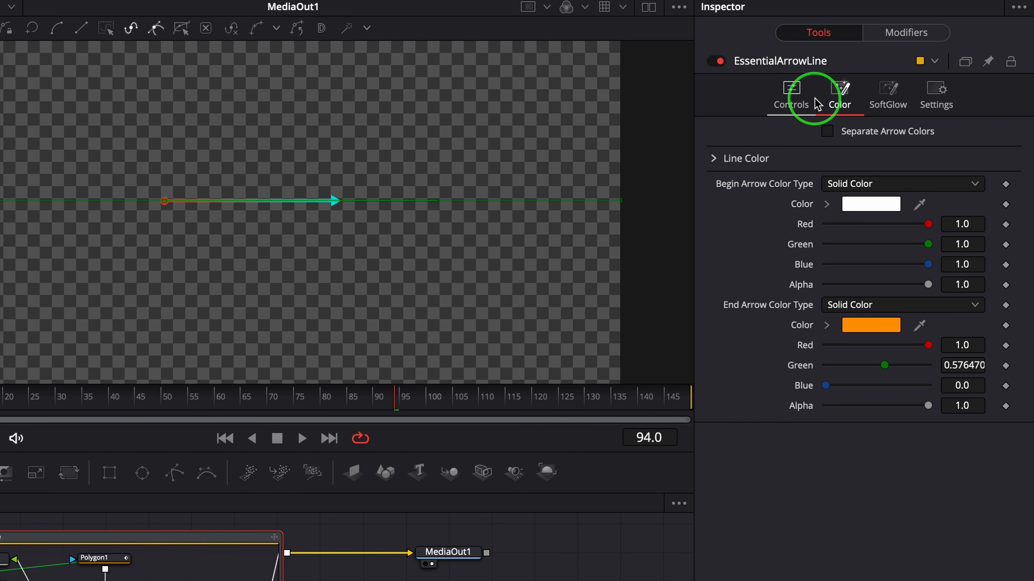
pyautogui.click(812, 100)
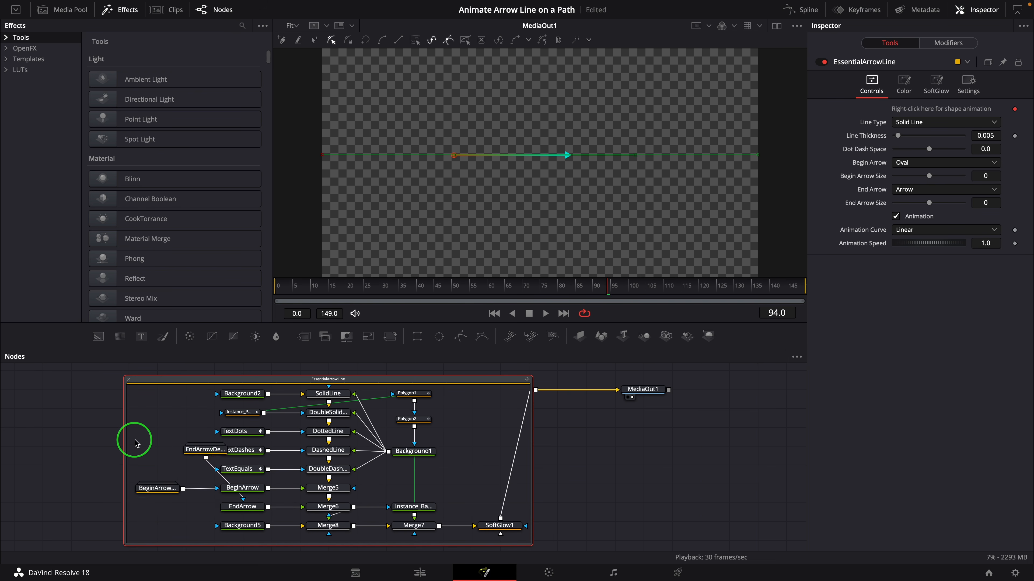
# Return the collapsed EndArrowDefinition group to its place beside EndArrow and collapse the EssentialArrowLine group
pyautogui.hotkey('ctrl', 'z')
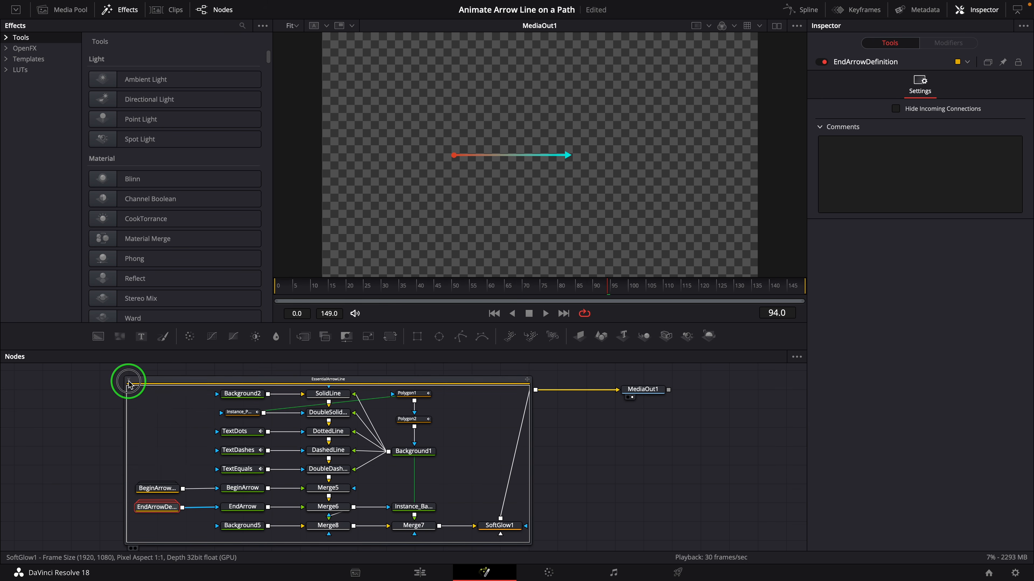
pyautogui.click(128, 385)
pyautogui.rightClick(335, 394)
pyautogui.click(346, 400)
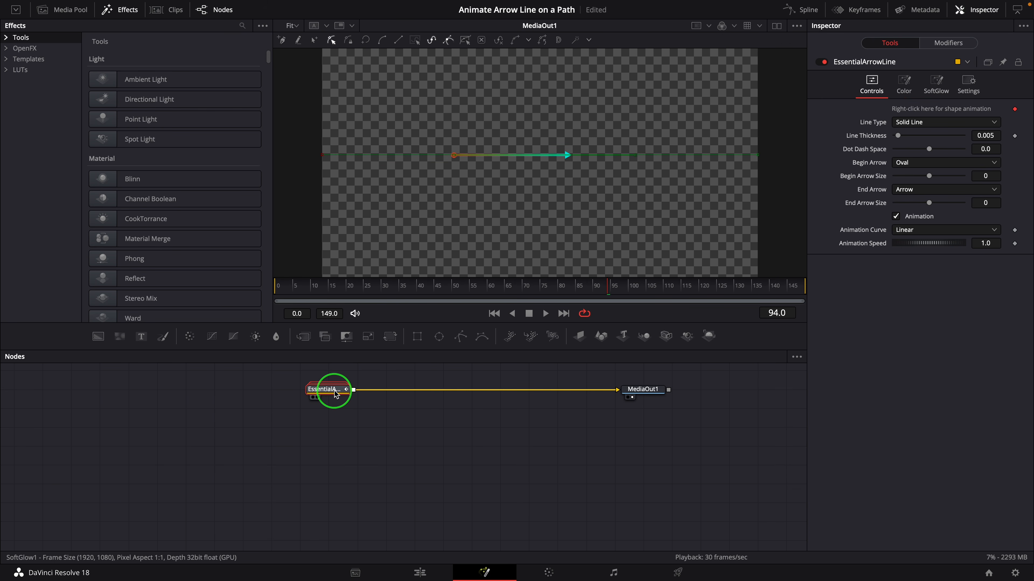
# Save the EssentialArrowLine group's settings as "Essential Arrow Line 2" in the Templates/Edit/Generators/Essential Generators folder
pyautogui.rightClick(335, 393)
pyautogui.moveTo(445, 373)
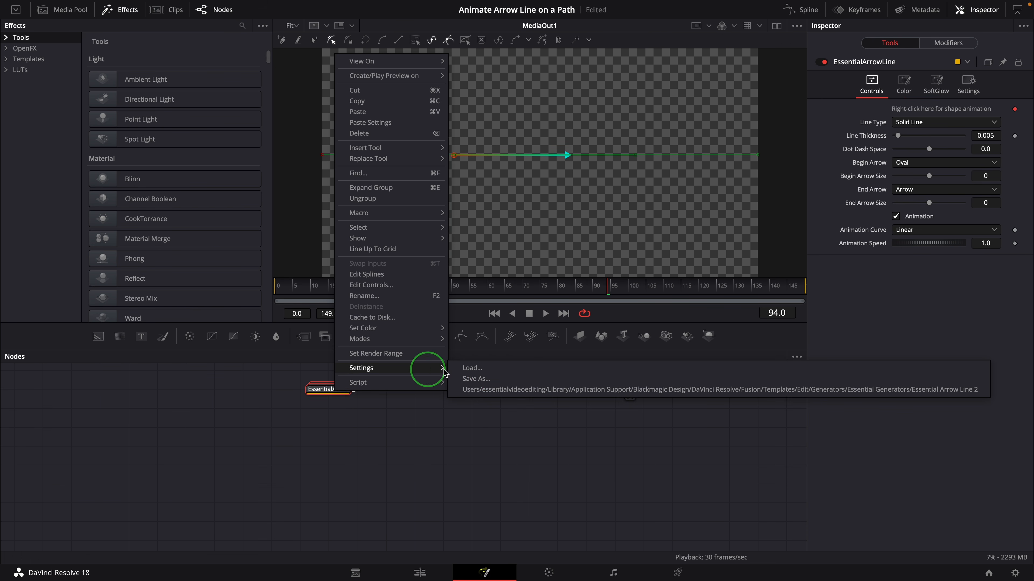
pyautogui.click(496, 380)
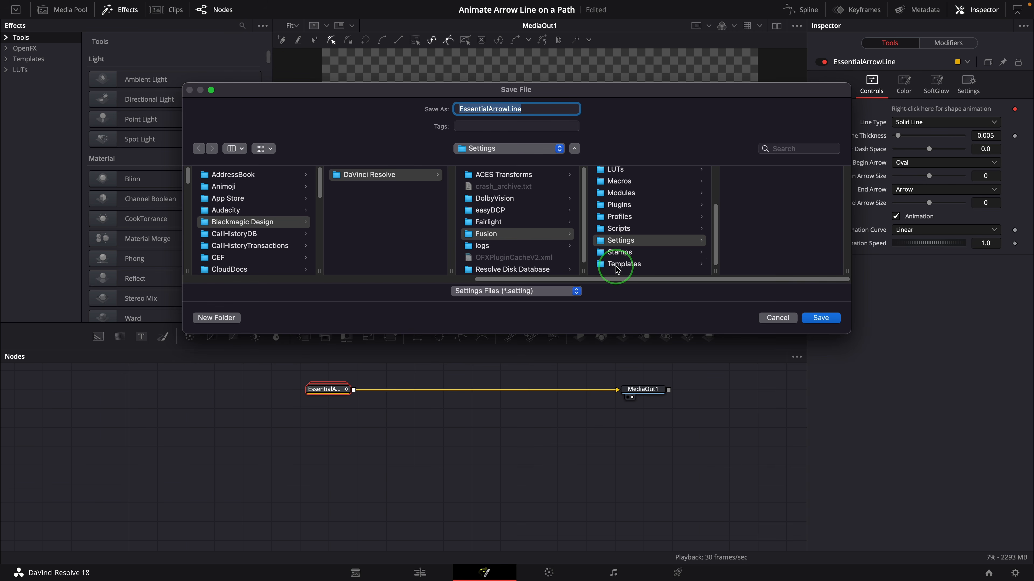
pyautogui.click(623, 265)
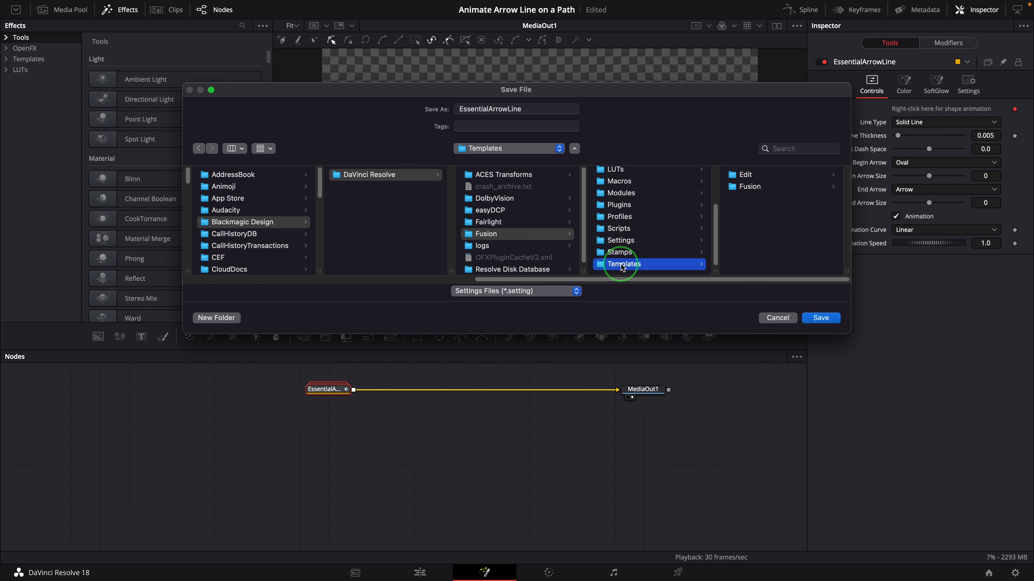
pyautogui.click(745, 175)
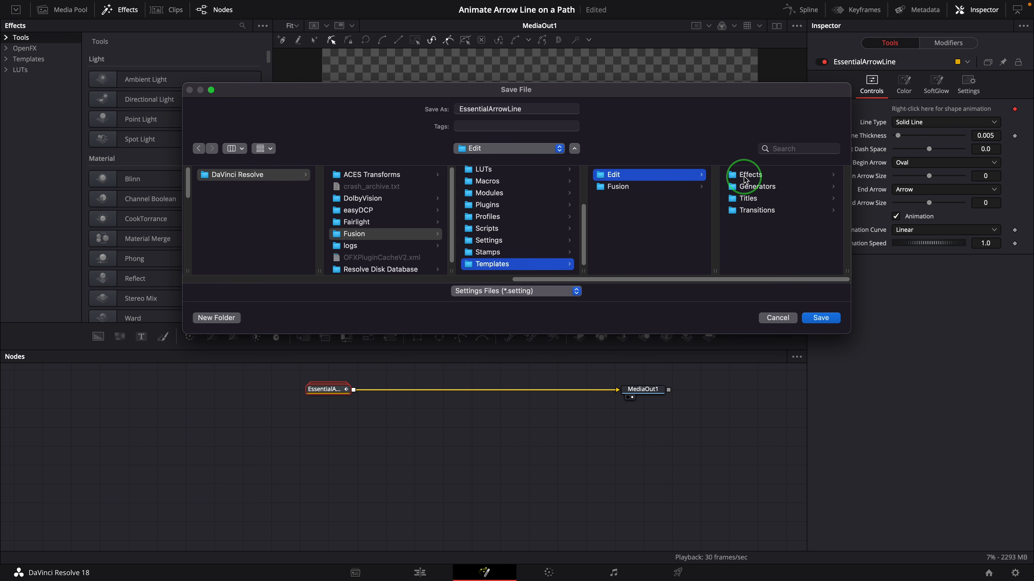
pyautogui.click(761, 189)
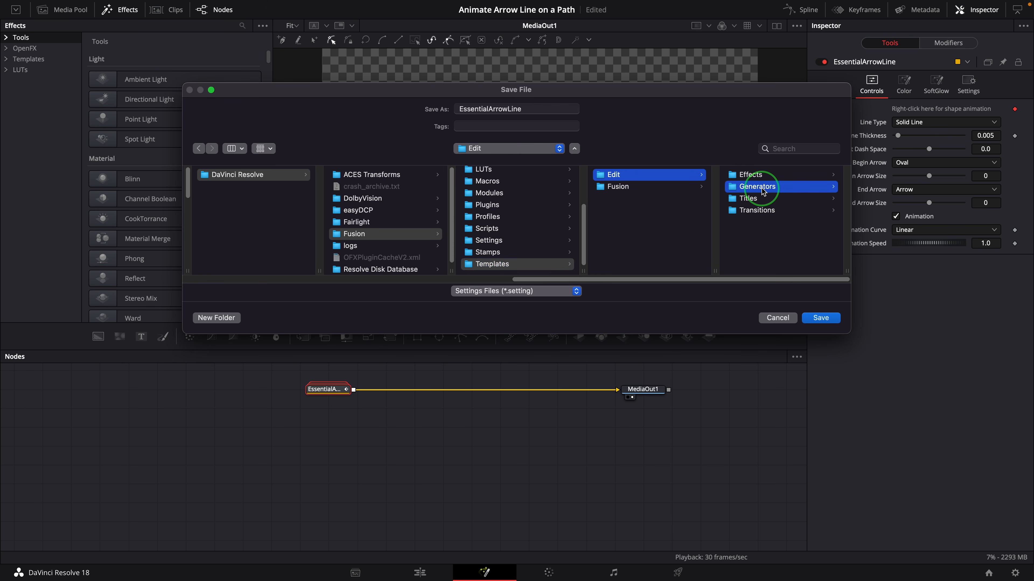
pyautogui.click(764, 178)
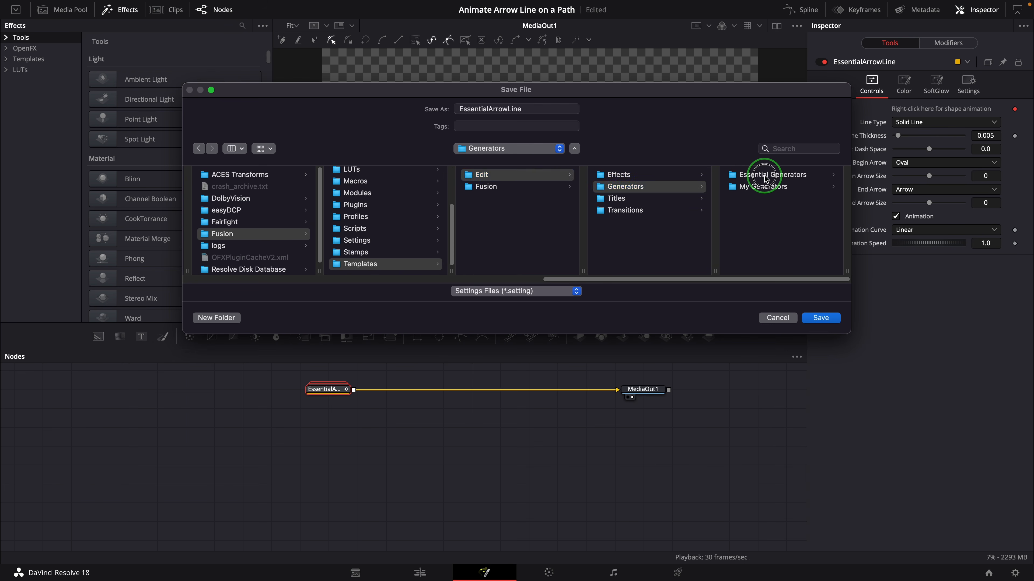
pyautogui.click(491, 109)
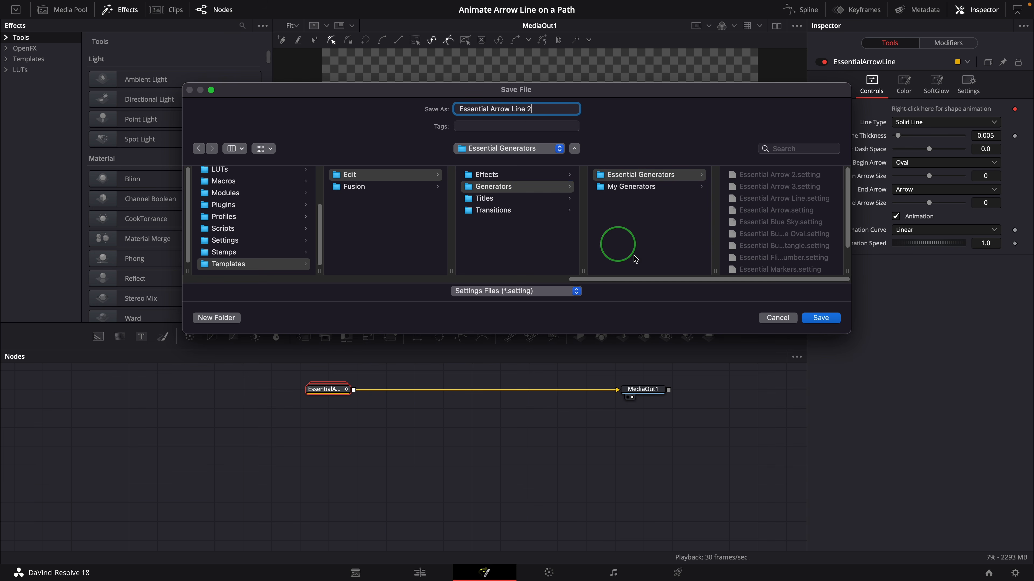
pyautogui.click(821, 317)
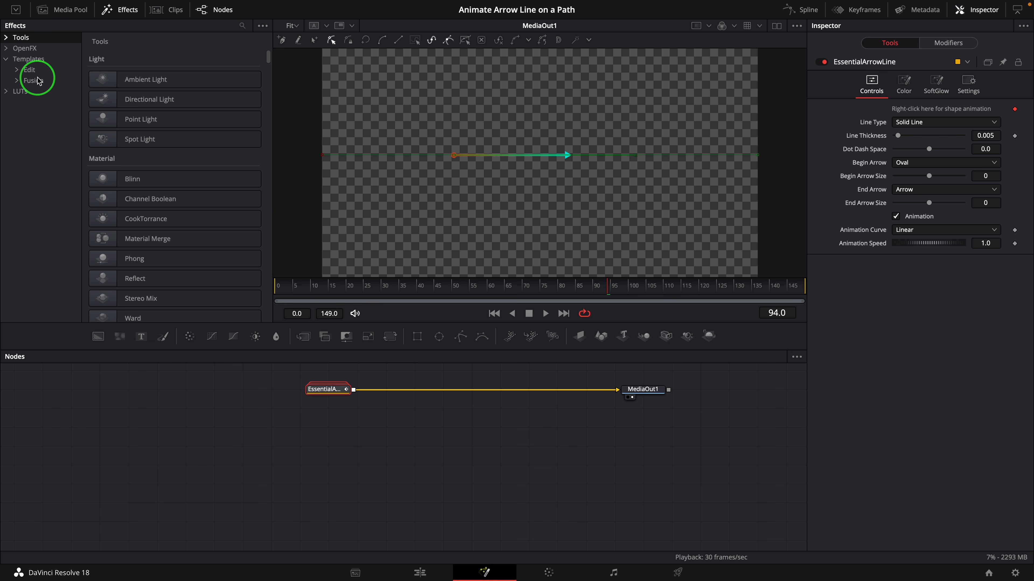
# Load the Essential Arrow Line 2 generator from the Essential Generators templates into the viewer and play its animation
pyautogui.click(16, 70)
pyautogui.click(28, 91)
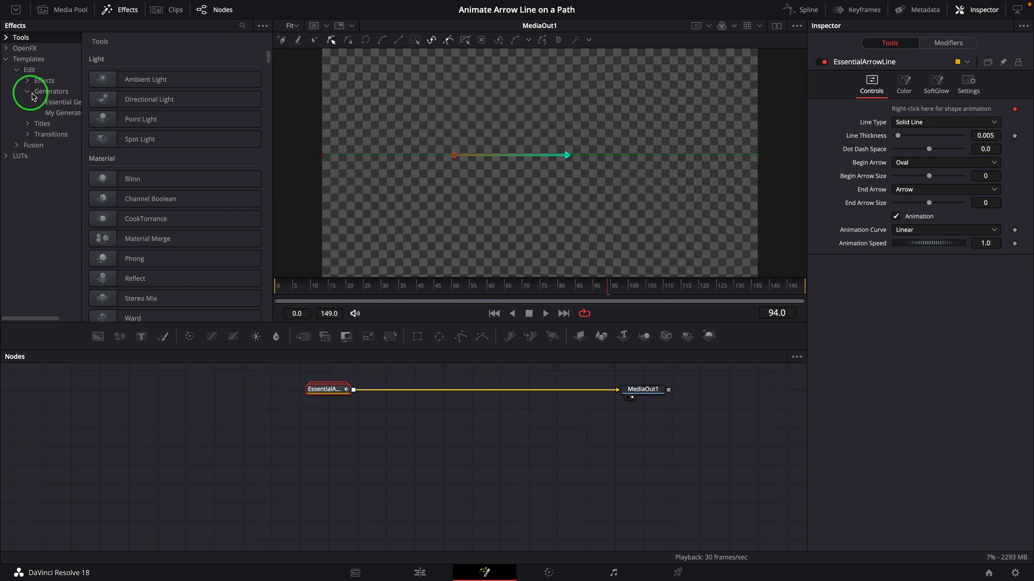
pyautogui.click(63, 104)
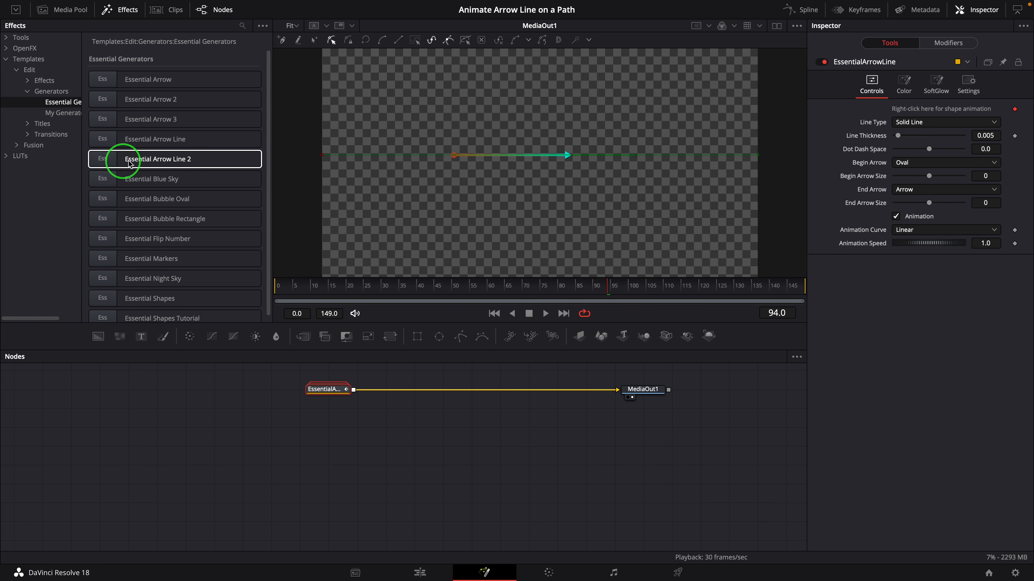
pyautogui.moveTo(170, 163); pyautogui.dragTo(547, 39)
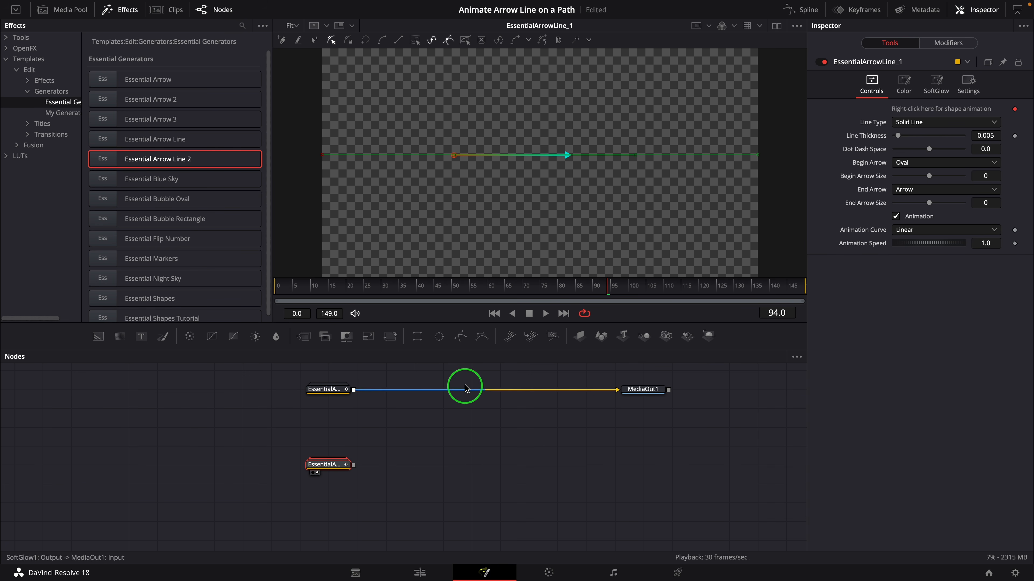
pyautogui.click(546, 313)
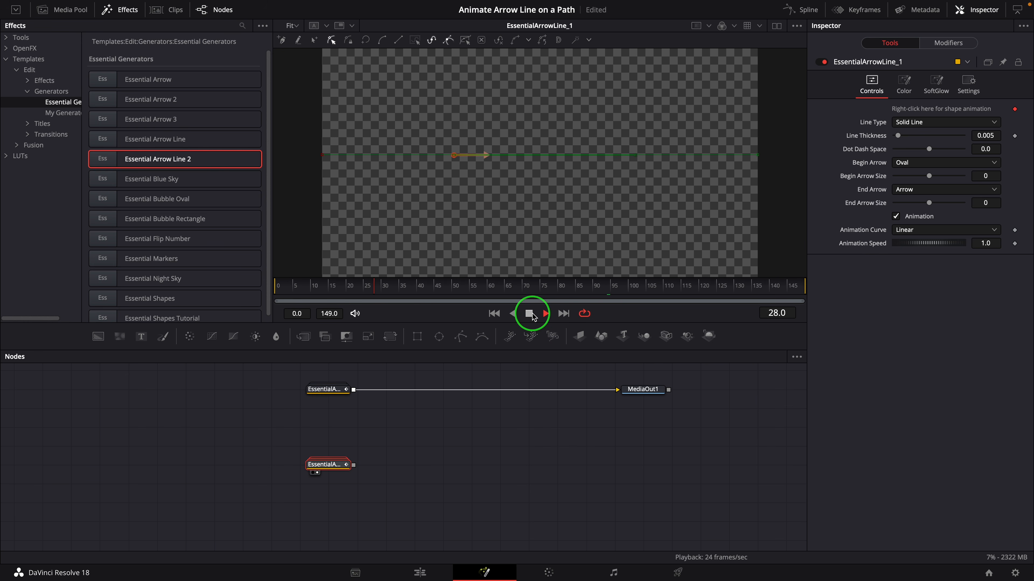
pyautogui.click(329, 468)
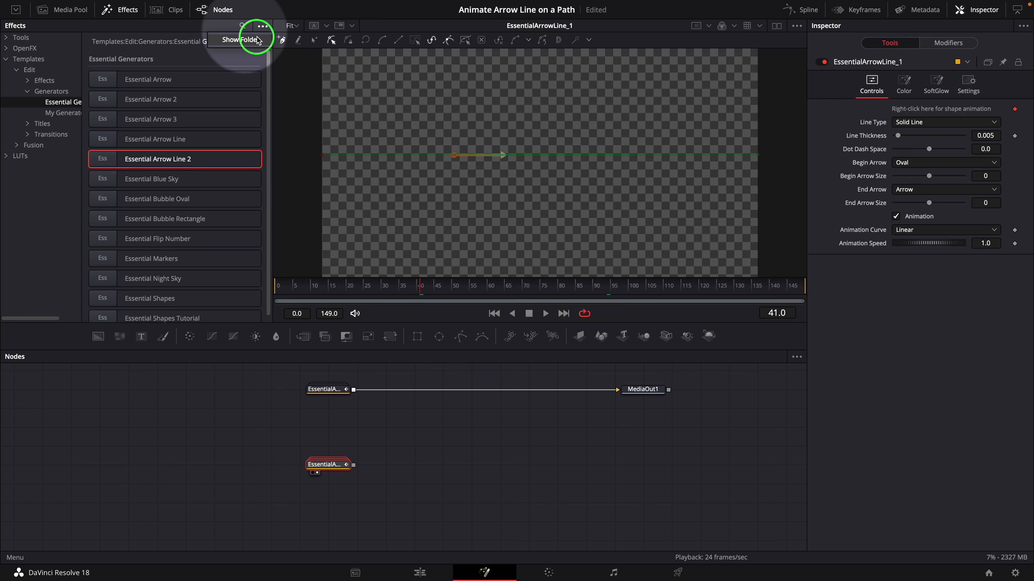
# Show the Essential Generators folder in Finder and open Essential Arrow Line 2.setting in TextEdit
pyautogui.click(256, 42)
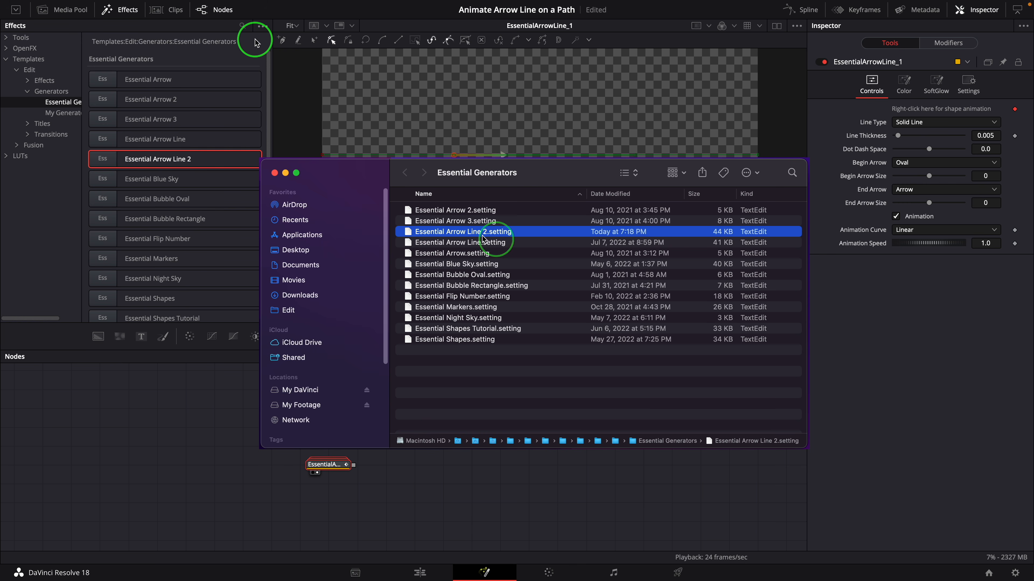
pyautogui.doubleClick(510, 232)
pyautogui.scroll(-5, 627, 362)
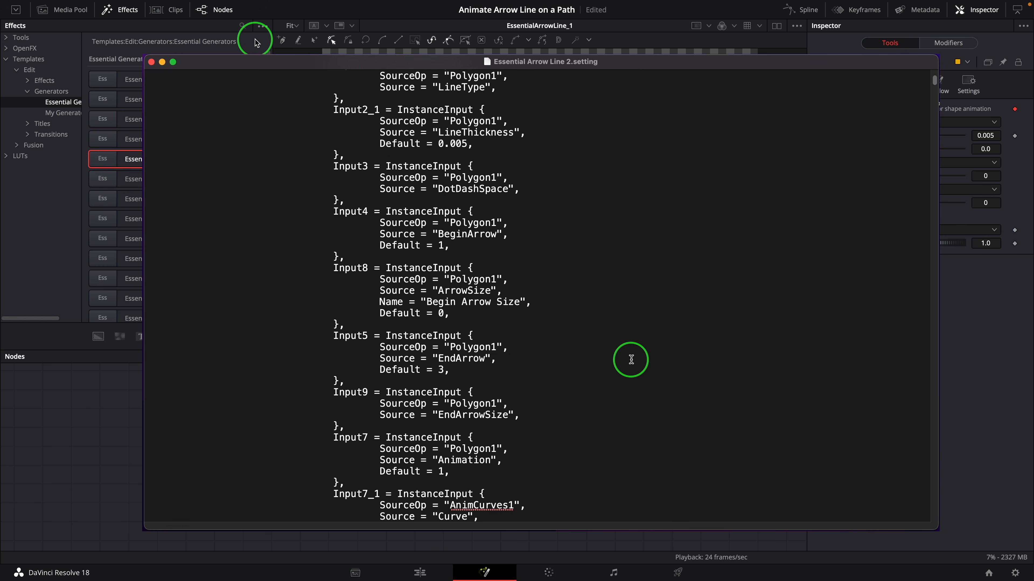
pyautogui.scroll(-5, 631, 359)
# Duplicate the Input7 Animation InstanceInput block directly before the Input7_1 block
pyautogui.click(455, 307)
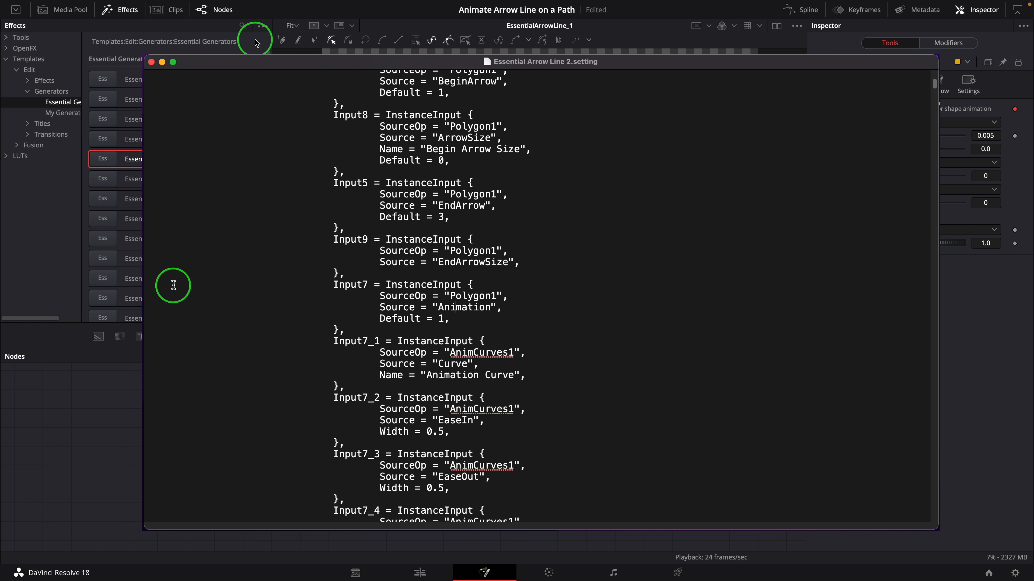
pyautogui.moveTo(174, 285); pyautogui.dragTo(543, 328)
pyautogui.rightClick(428, 300)
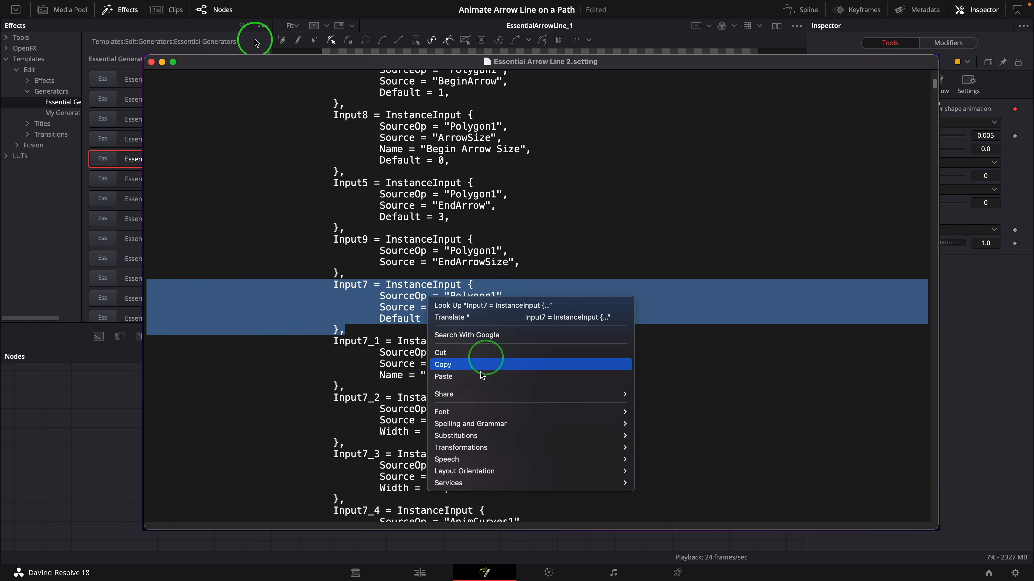
pyautogui.click(453, 366)
pyautogui.click(334, 341)
pyautogui.press('super+v')
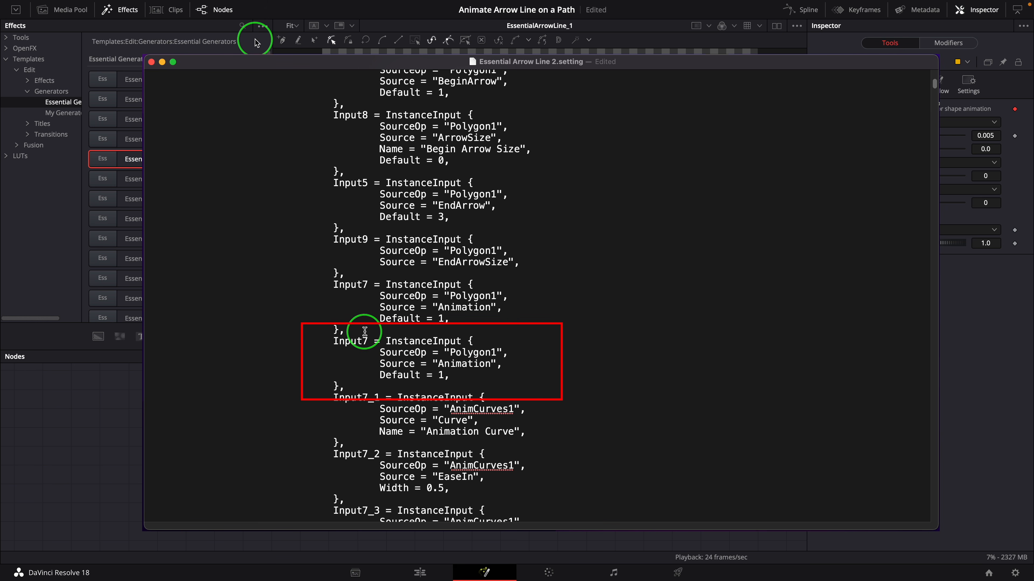
# Rename the duplicated Input7 block to Input7_0, with SourceOp set to "Polygon2" and Source set to "WriteLength"
pyautogui.click(367, 341)
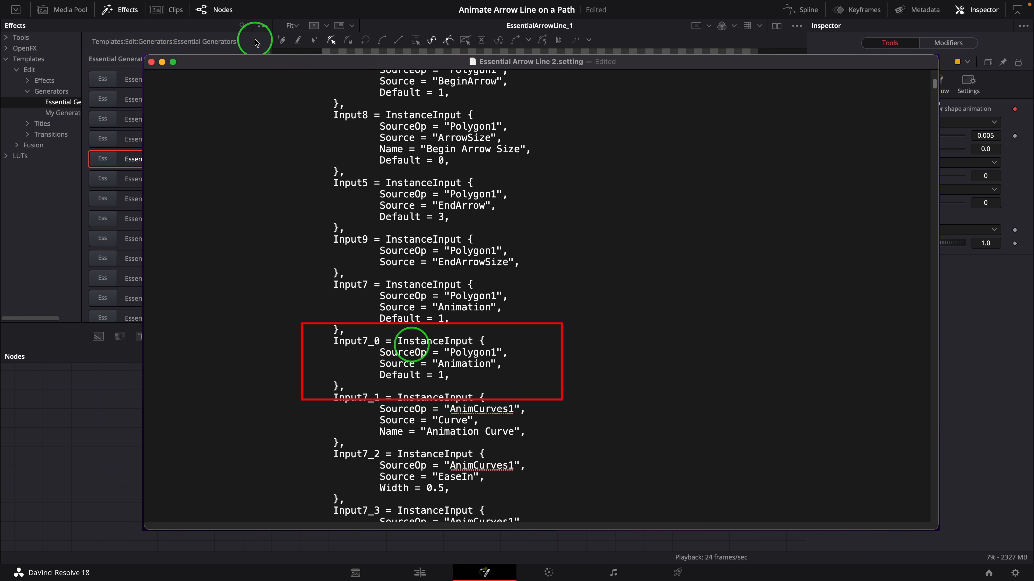
pyautogui.click(490, 353)
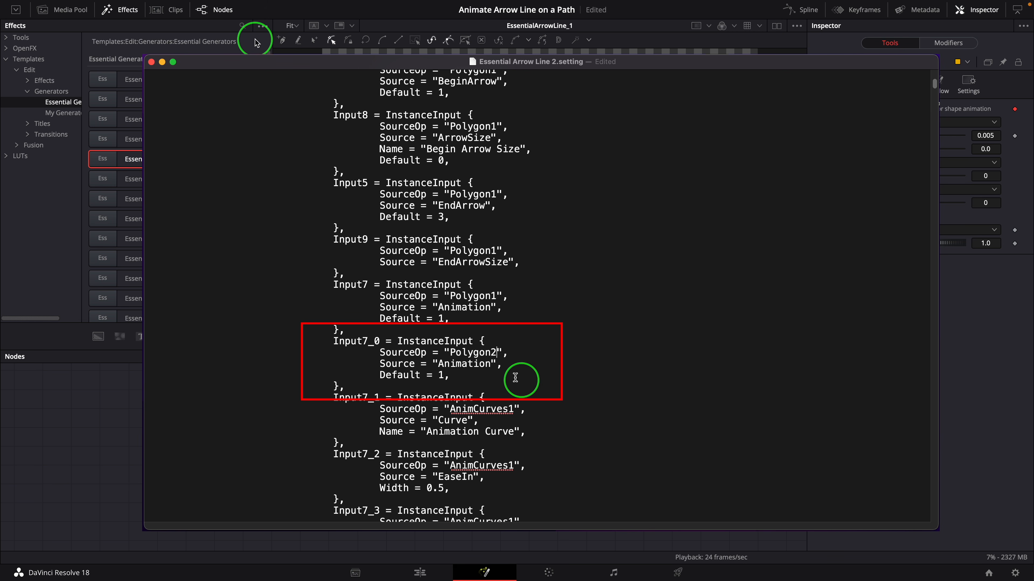
pyautogui.doubleClick(486, 367)
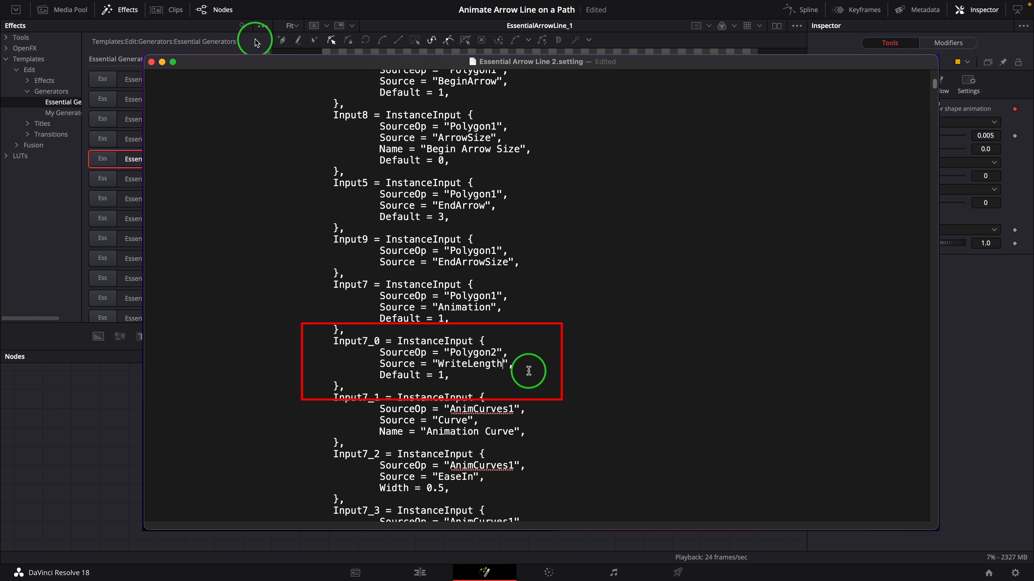
pyautogui.press('Return')
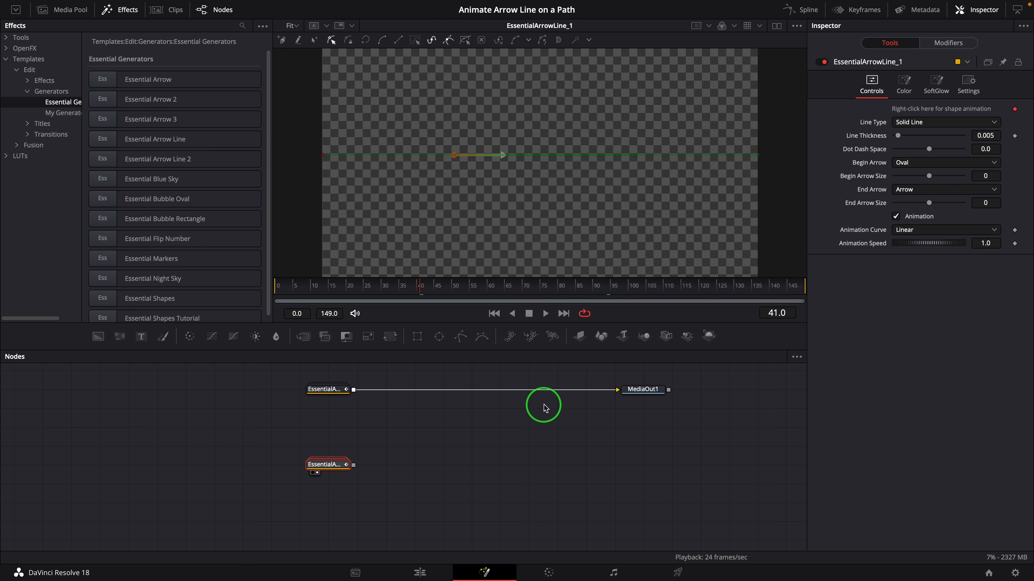
# Add the updated Essential Arrow Line 2 generator to the node graph, view it with Length Visible at 0.181, and play it
pyautogui.click(544, 422)
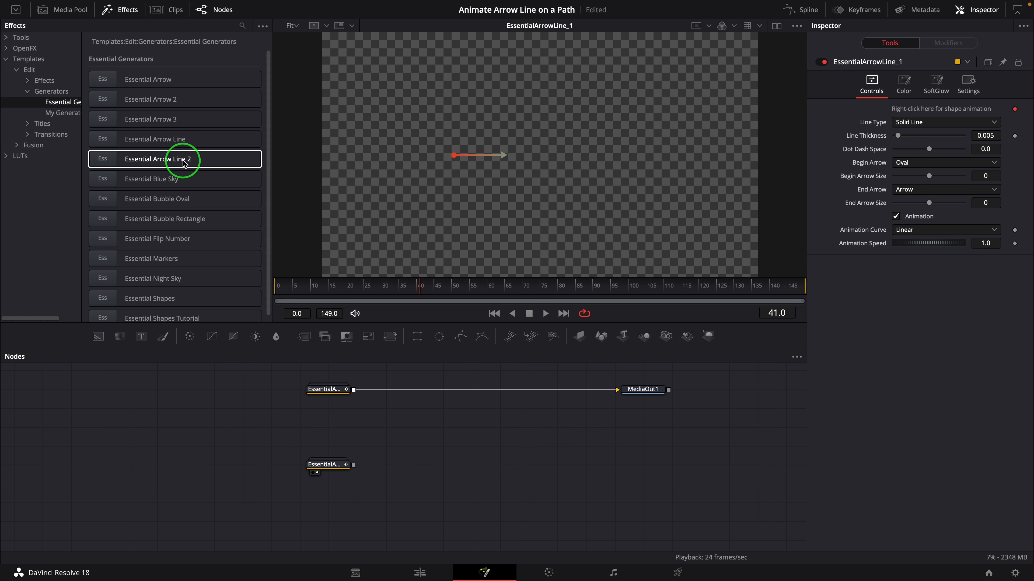
pyautogui.moveTo(182, 158); pyautogui.dragTo(417, 473)
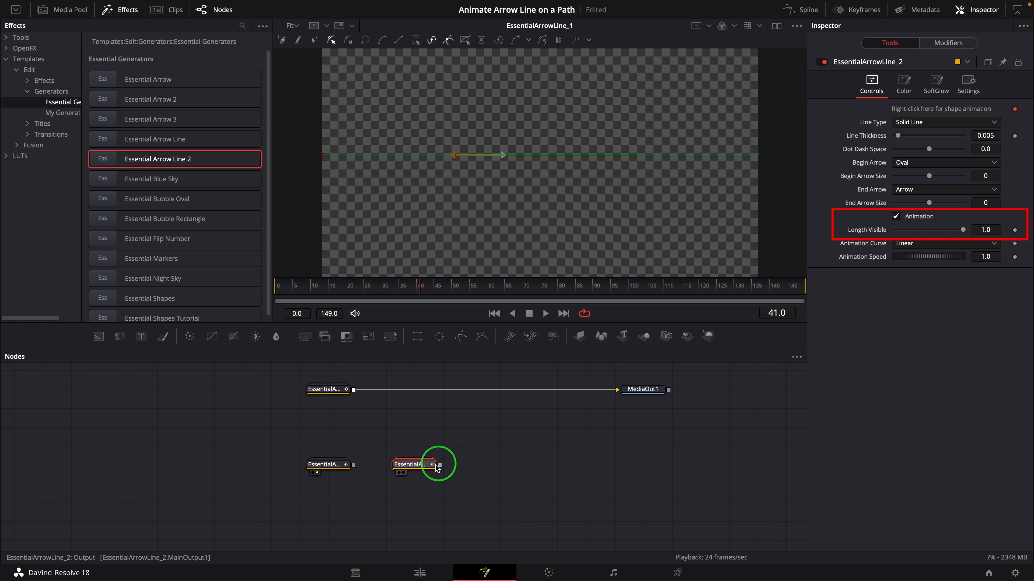
pyautogui.moveTo(425, 468)
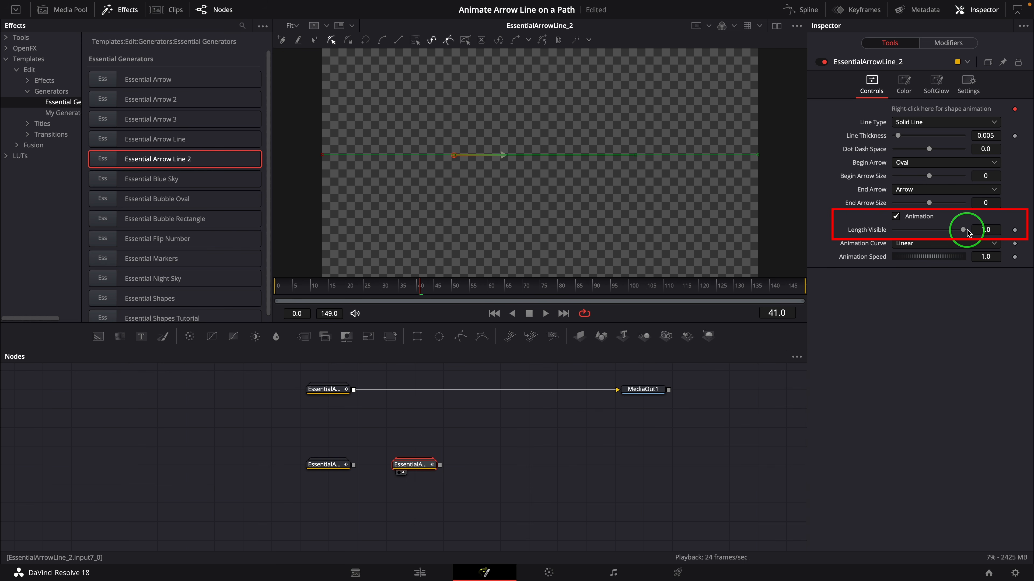
pyautogui.moveTo(963, 230); pyautogui.dragTo(934, 230)
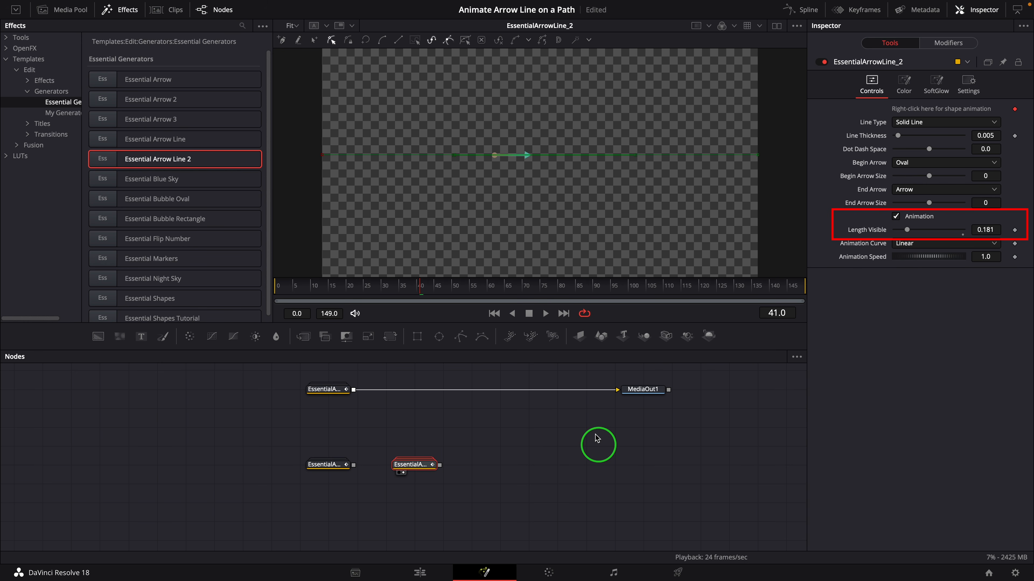
pyautogui.click(546, 313)
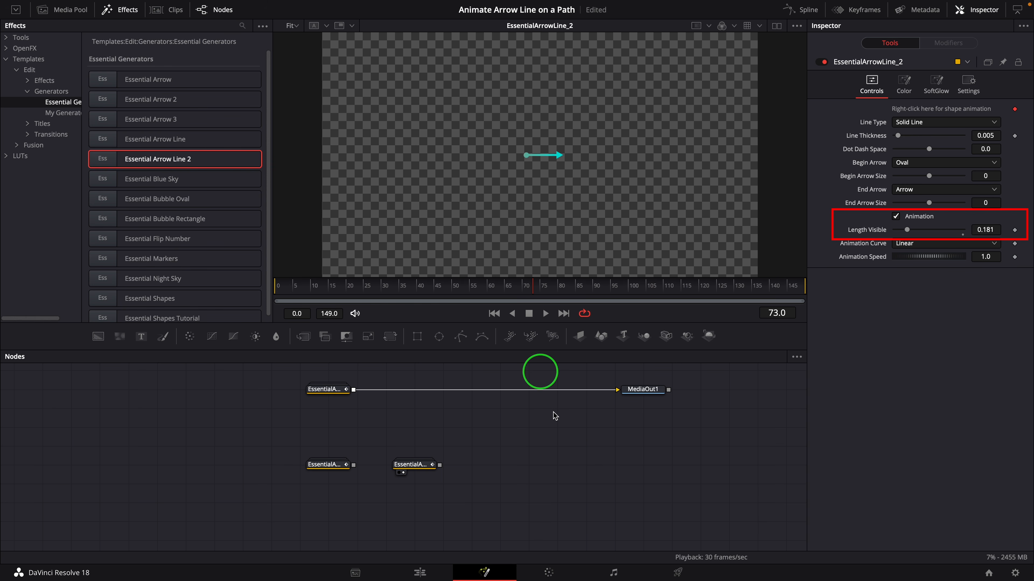
# On the Edit page, place an Essential Arrow Line 2 generator on V1 after the existing clip and scrub through its animation
pyautogui.click(421, 573)
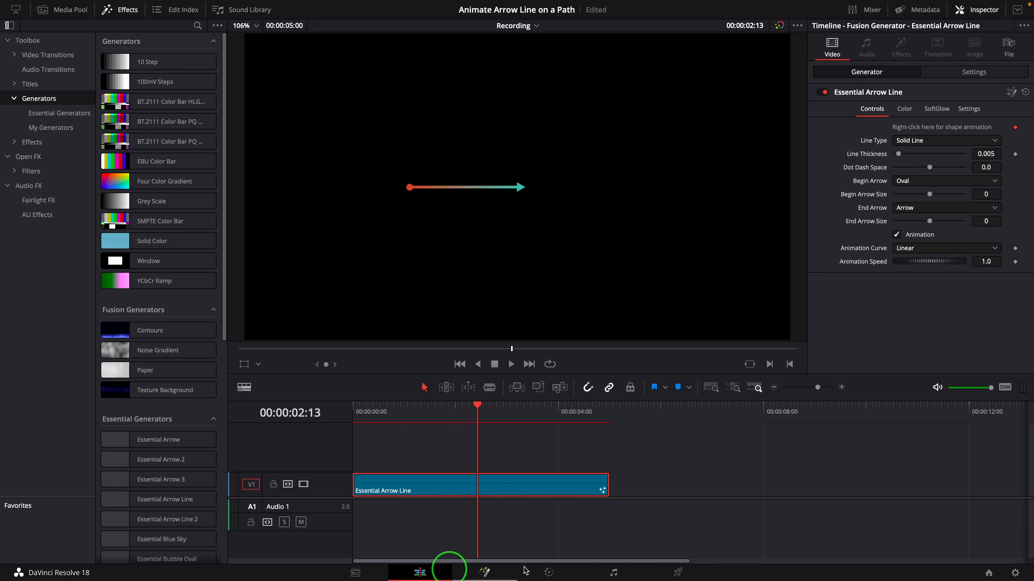
pyautogui.click(678, 475)
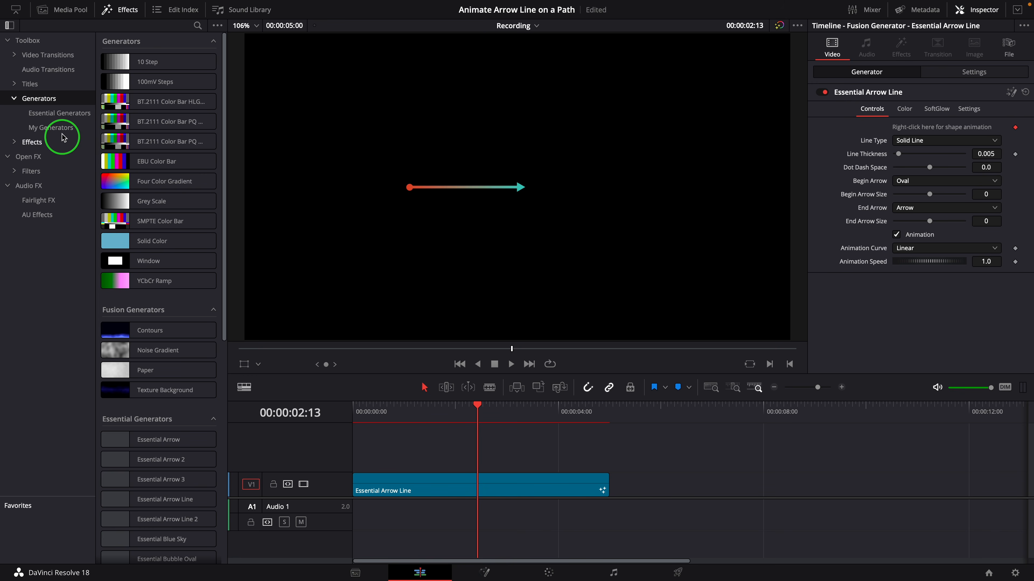
pyautogui.click(69, 115)
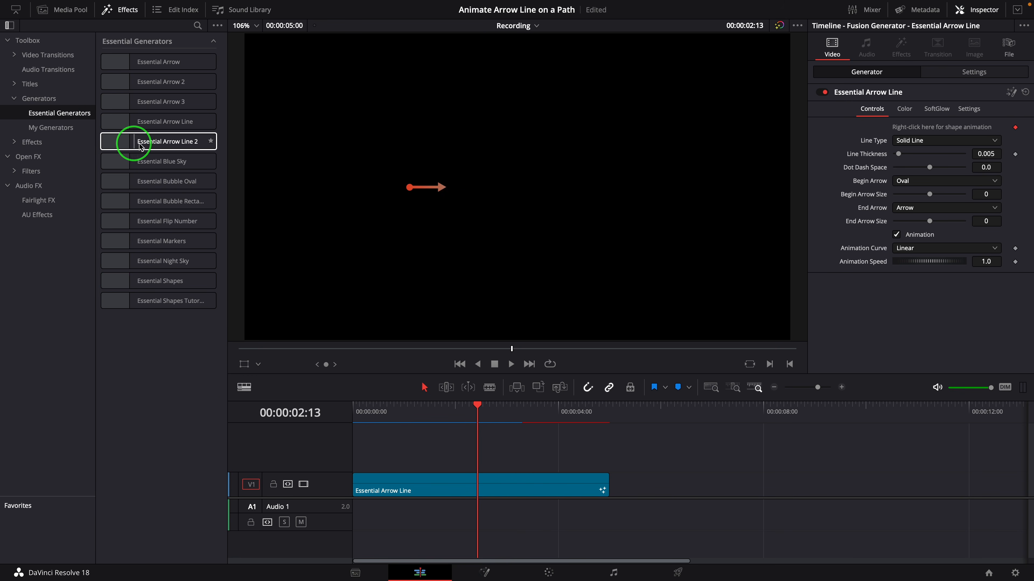
pyautogui.moveTo(114, 142); pyautogui.dragTo(675, 487)
pyautogui.click(664, 411)
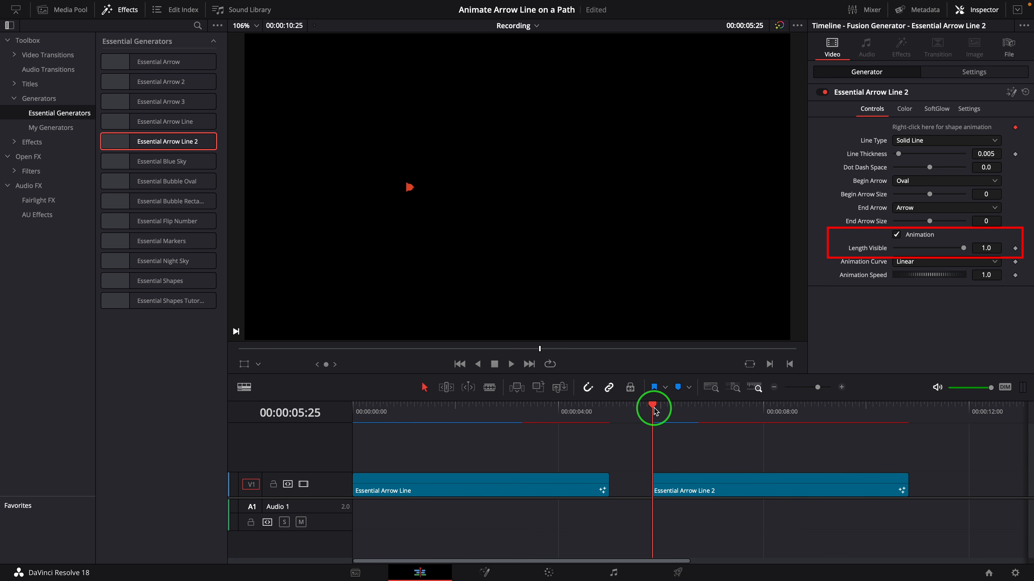
pyautogui.moveTo(654, 411); pyautogui.dragTo(757, 499)
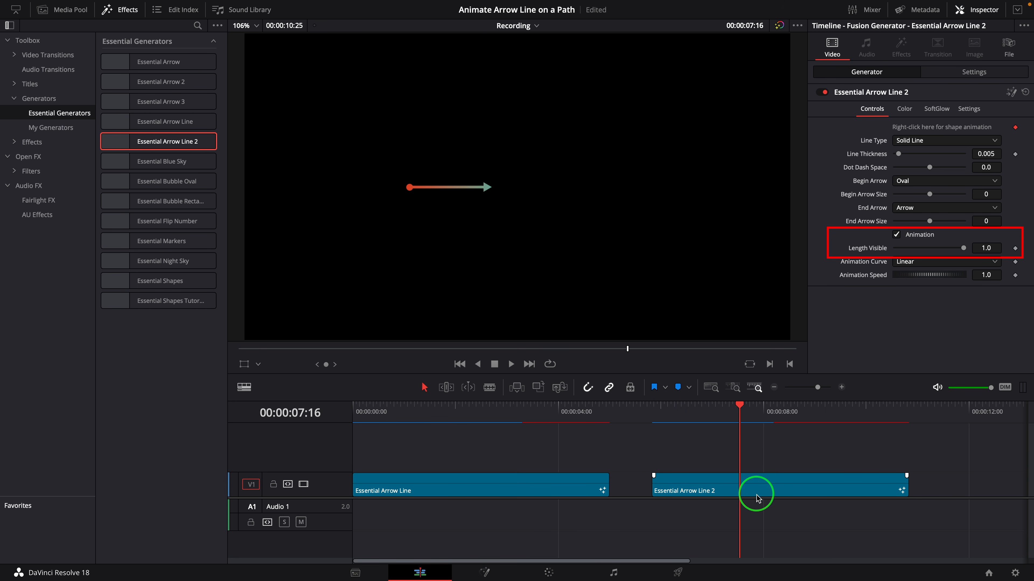
# Set the Essential Arrow Line 2 clip's Length Visible to about 0.252 and reshape its path into a wavy S-curve in the viewer
pyautogui.click(762, 485)
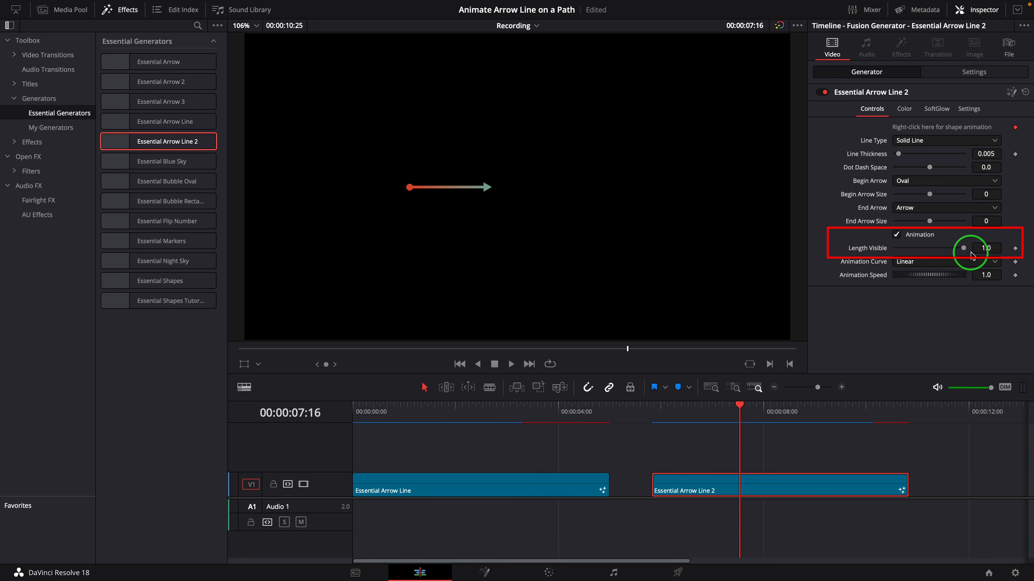
pyautogui.moveTo(964, 249); pyautogui.dragTo(912, 254)
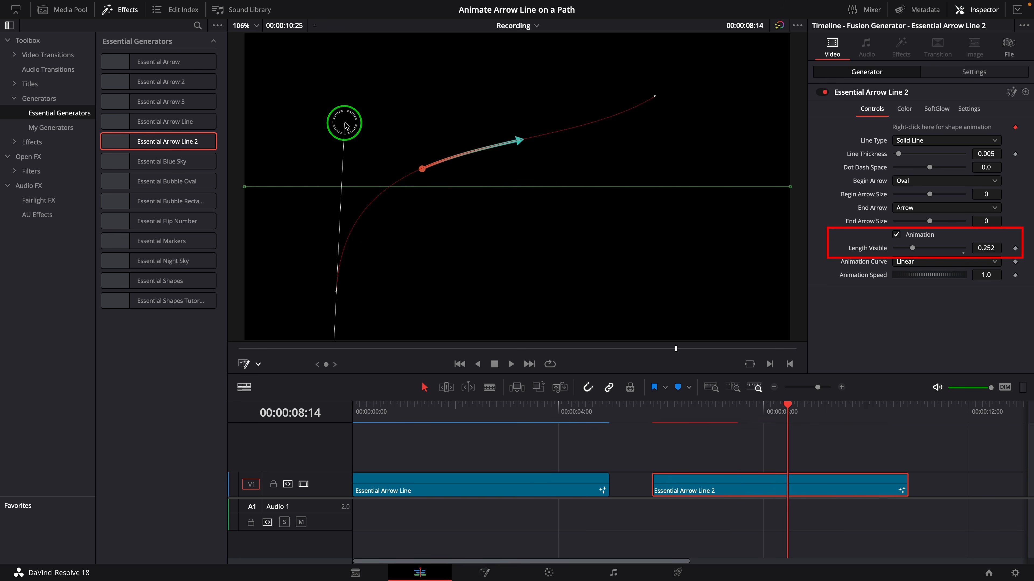
pyautogui.moveTo(344, 122)
pyautogui.mouseDown()
pyautogui.moveTo(556, 196)
pyautogui.moveTo(459, 115)
pyautogui.moveTo(602, 240)
pyautogui.mouseUp()
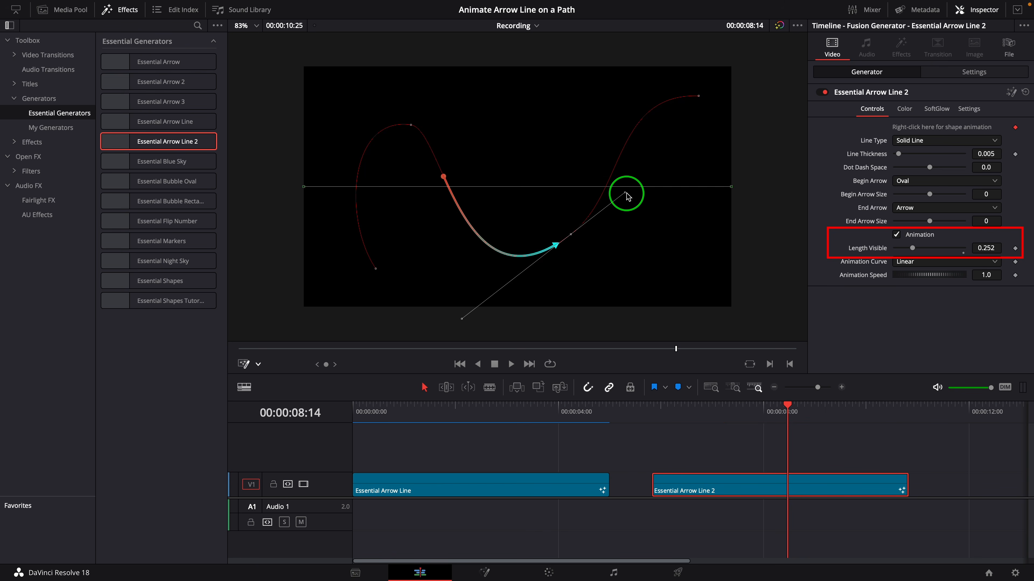
# Play the Essential Arrow Line 2 clip to preview the arrow moving along the curved path
pyautogui.click(688, 407)
pyautogui.press('space')
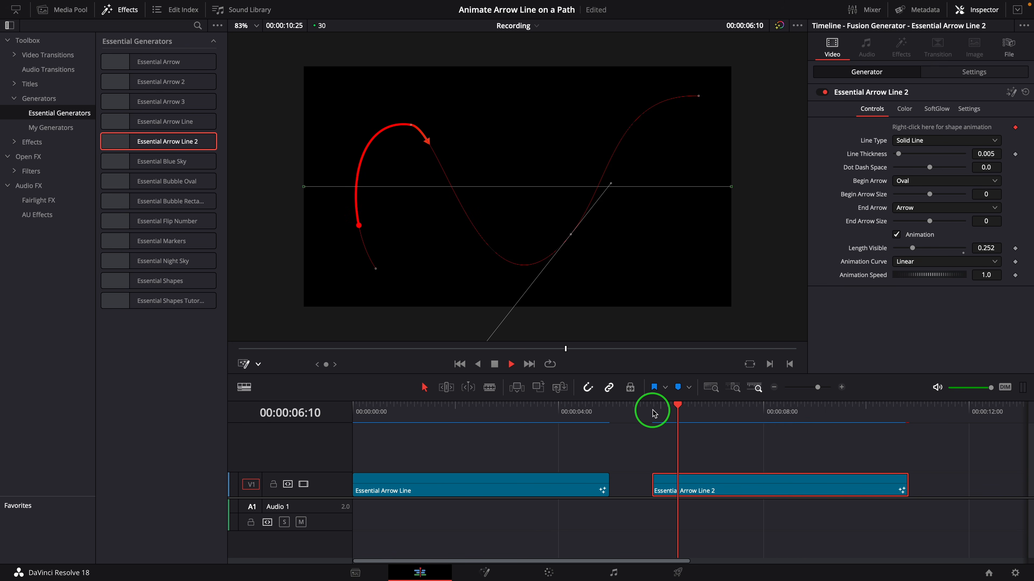
pyautogui.press('space')
# Duplicate the Essential Arrow Line 2 clip onto V2 directly above the original, and set the V1 clip's Length Visible to 1.0
pyautogui.moveTo(750, 488); pyautogui.dragTo(751, 458)
pyautogui.click(770, 490)
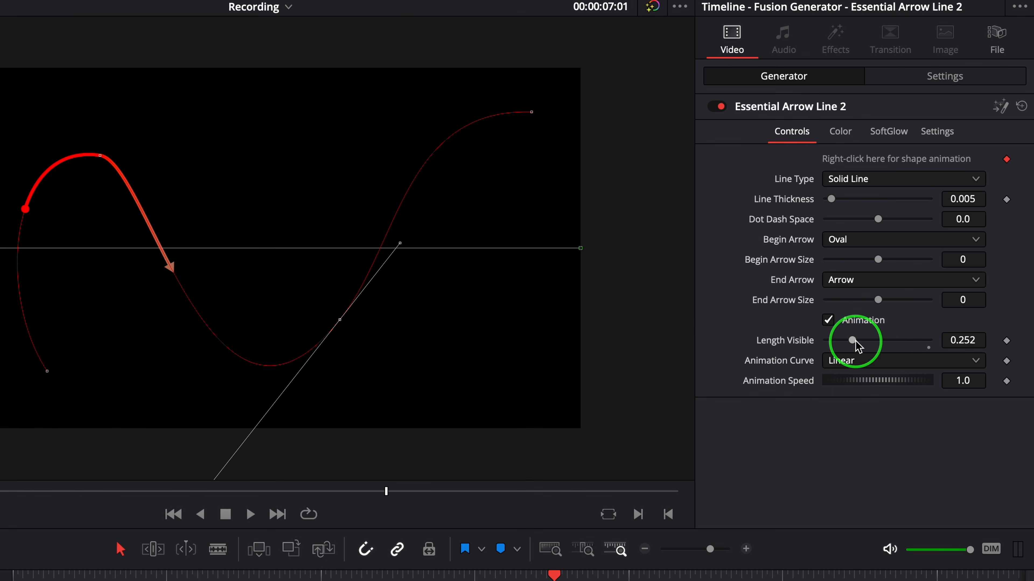
pyautogui.moveTo(879, 248); pyautogui.dragTo(933, 251)
pyautogui.moveTo(885, 349); pyautogui.dragTo(944, 359)
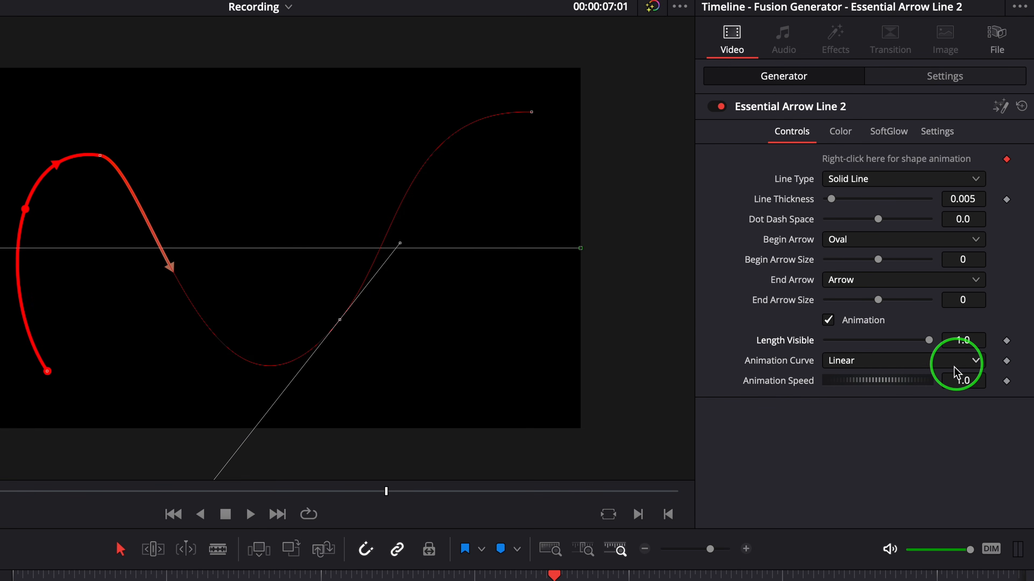
# Turn off Animation on the V1 clip and set both its End Arrow and Begin Arrow to None
pyautogui.click(828, 320)
pyautogui.click(862, 281)
pyautogui.click(859, 300)
pyautogui.click(856, 239)
pyautogui.click(859, 259)
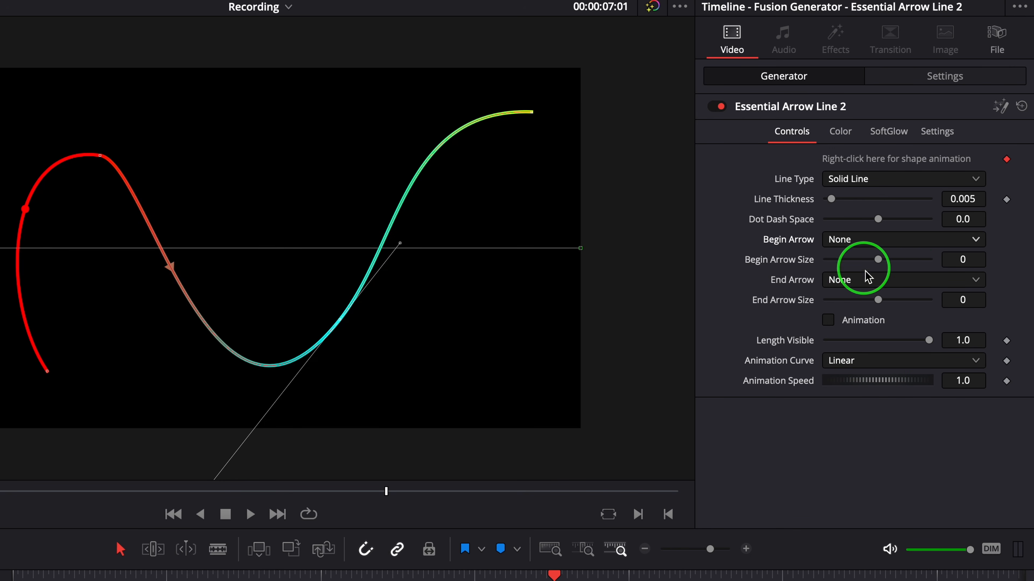
# Change the V1 clip to a Dotted Line with Line Thickness 0.0021 and Dot Dash Space 2.0
pyautogui.click(874, 184)
pyautogui.click(866, 234)
pyautogui.click(962, 198)
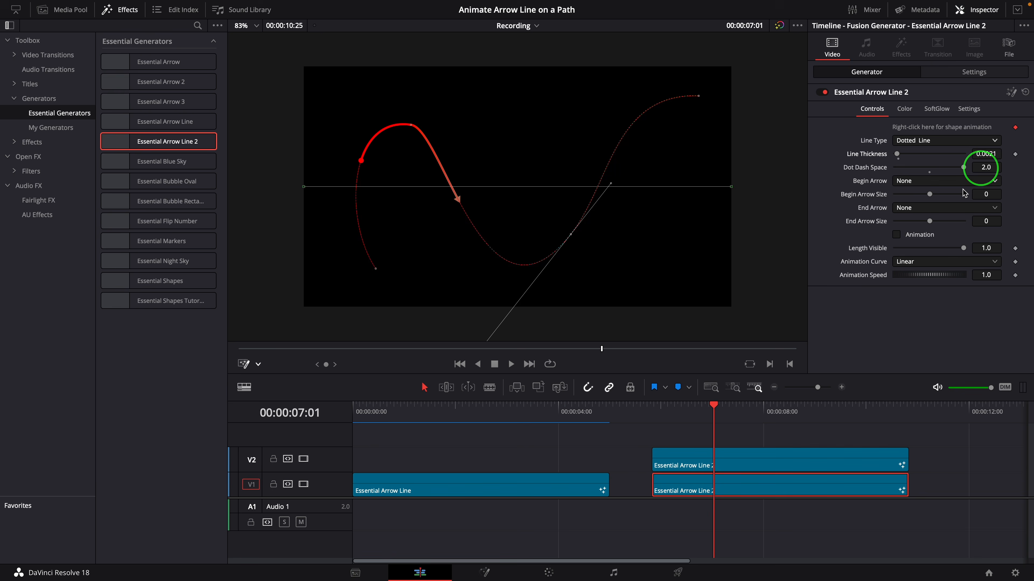
# Hide the viewer's on-screen path controls and play the stacked clips from their start
pyautogui.click(243, 364)
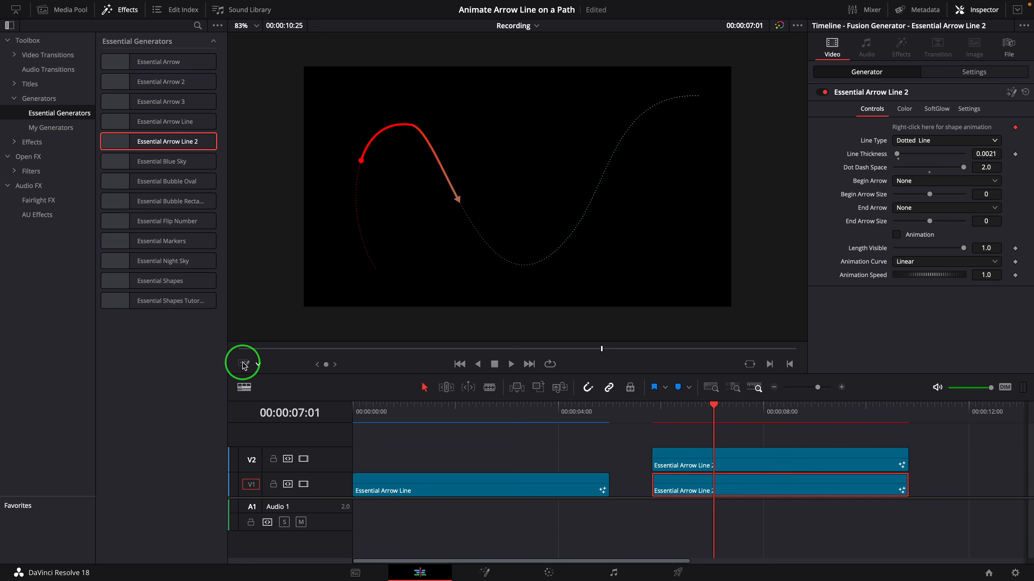
pyautogui.click(653, 411)
pyautogui.press('space')
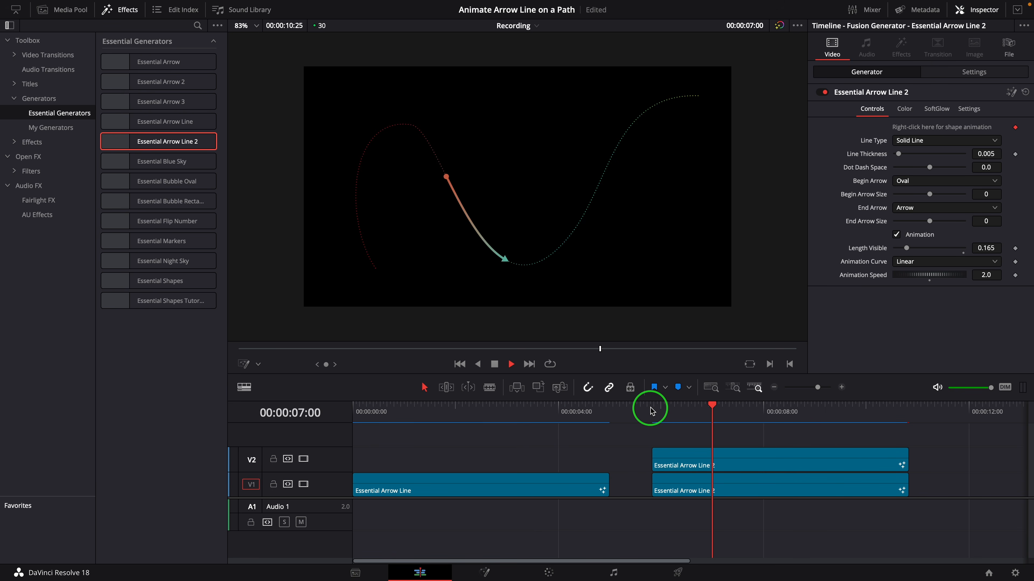
pyautogui.click(651, 410)
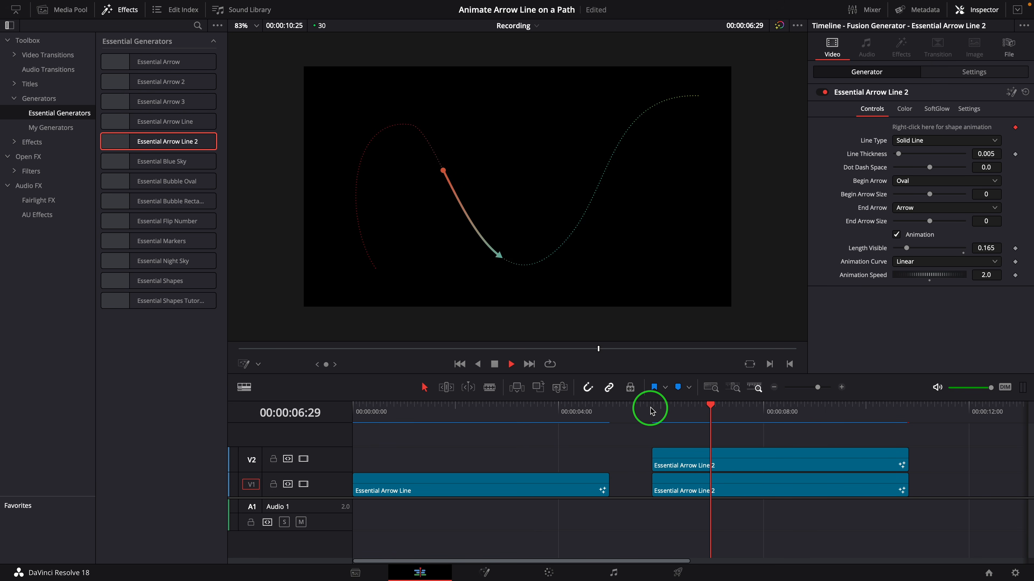